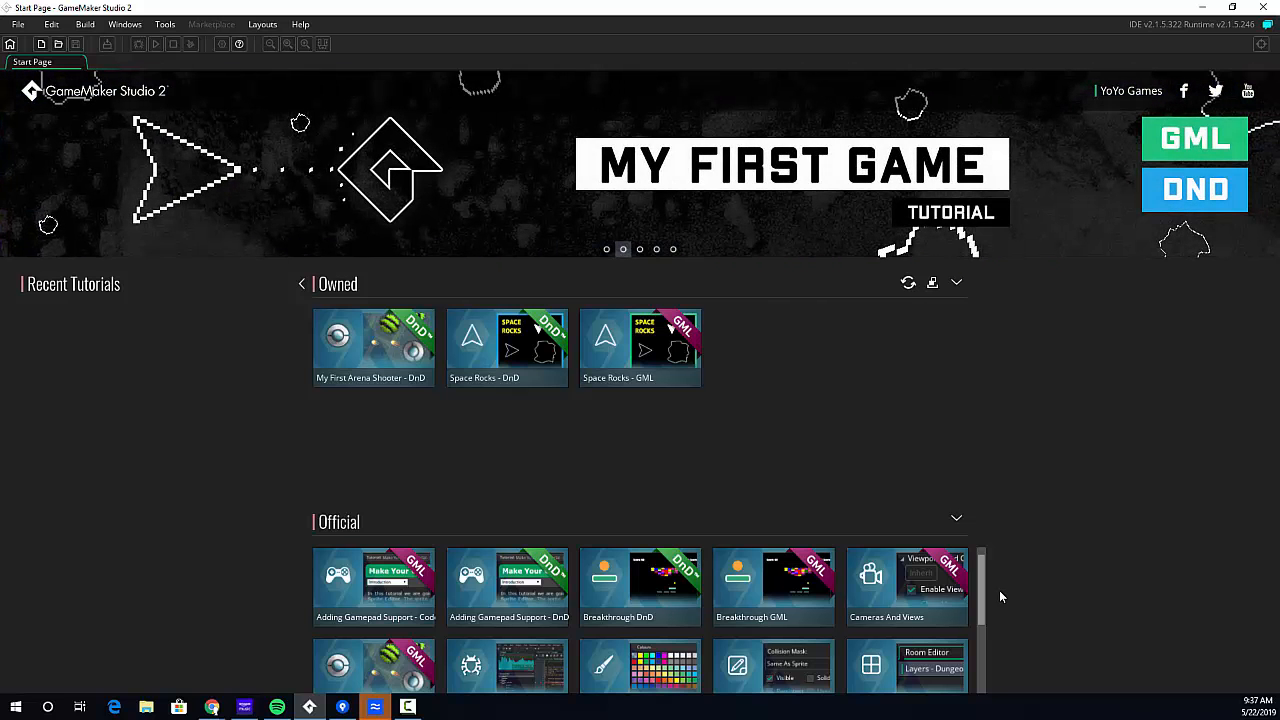
- Download the official Breakthrough GML tutorial and open it from the owned tutorials
mouse_move(633, 597)
mouse_move(749, 591)
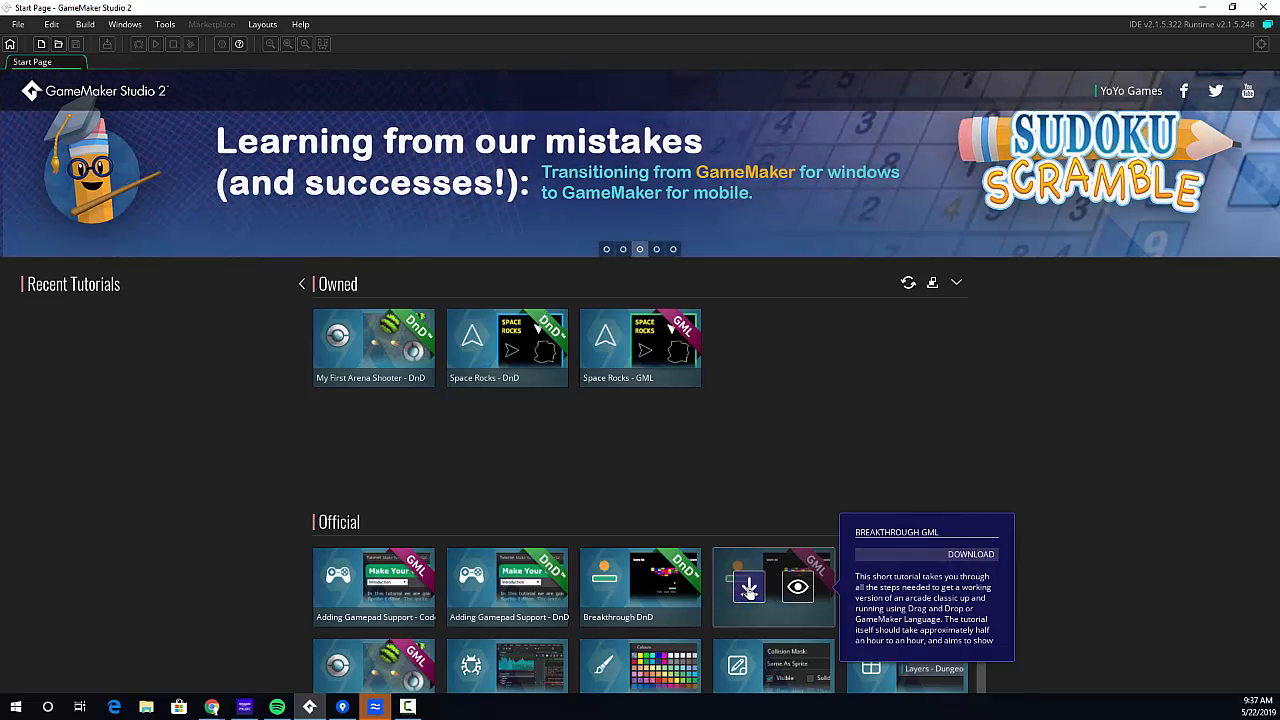
left_click(749, 591)
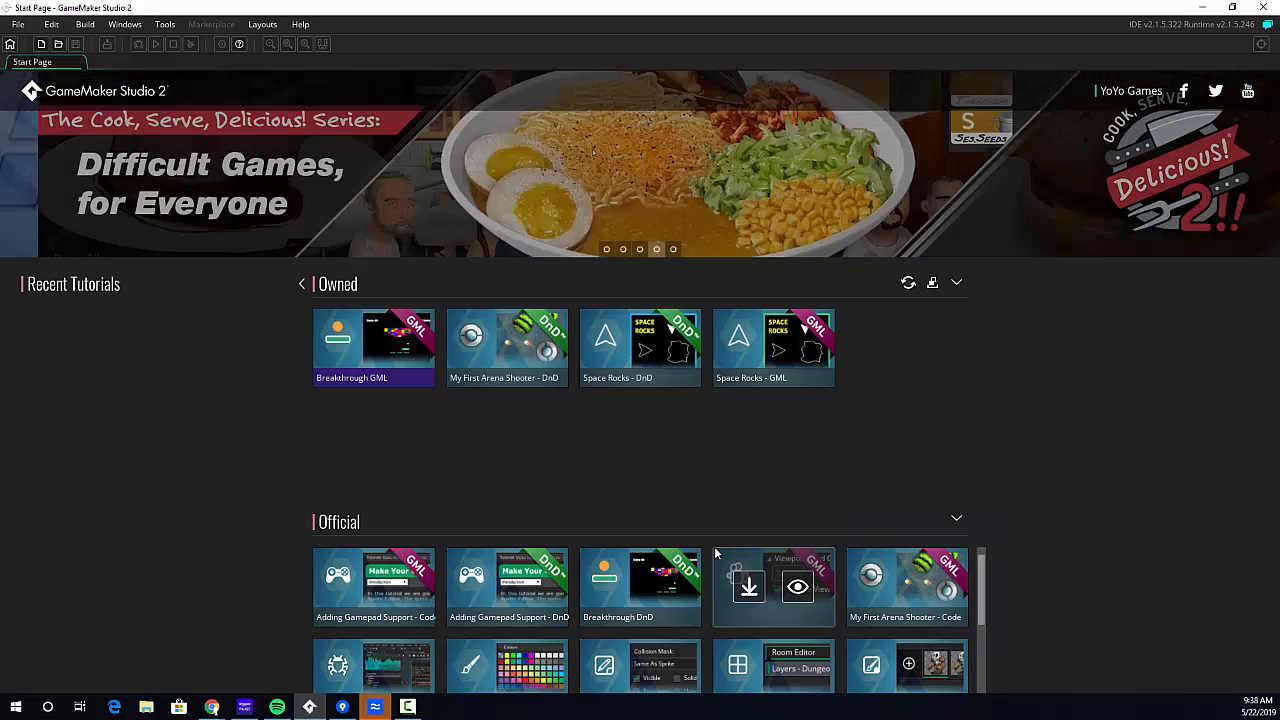
mouse_move(749, 591)
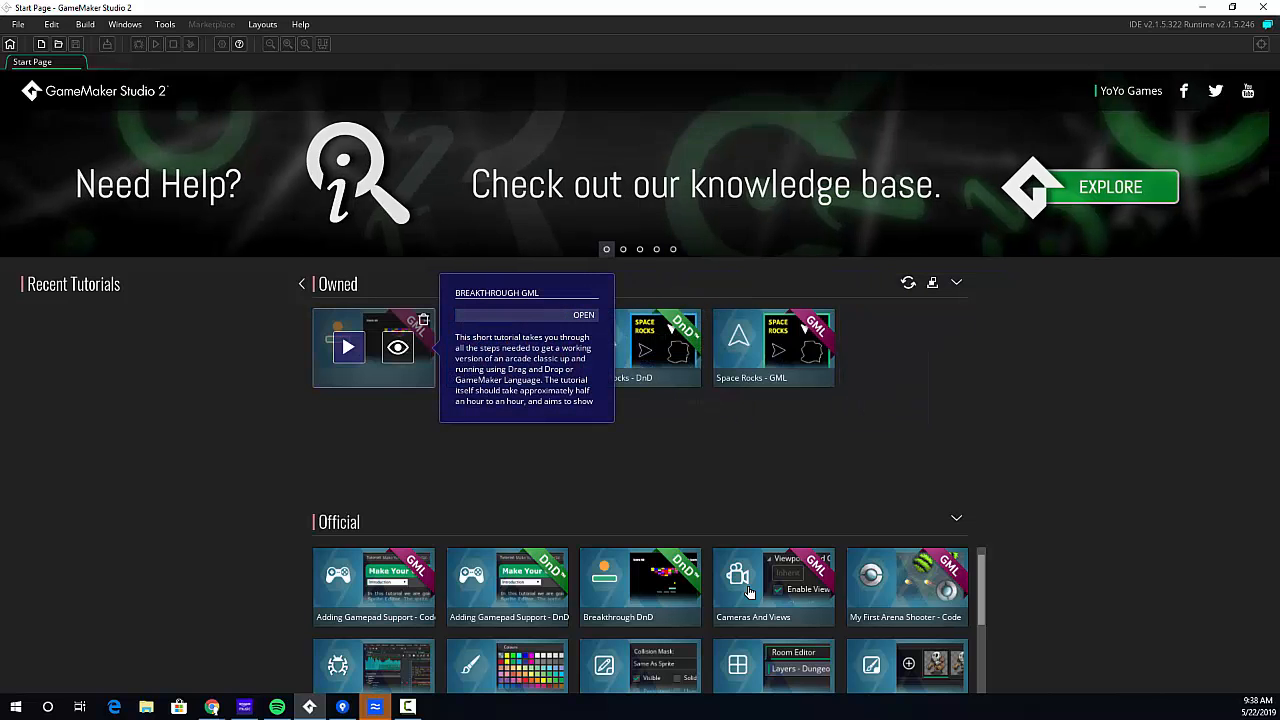
left_click(348, 347)
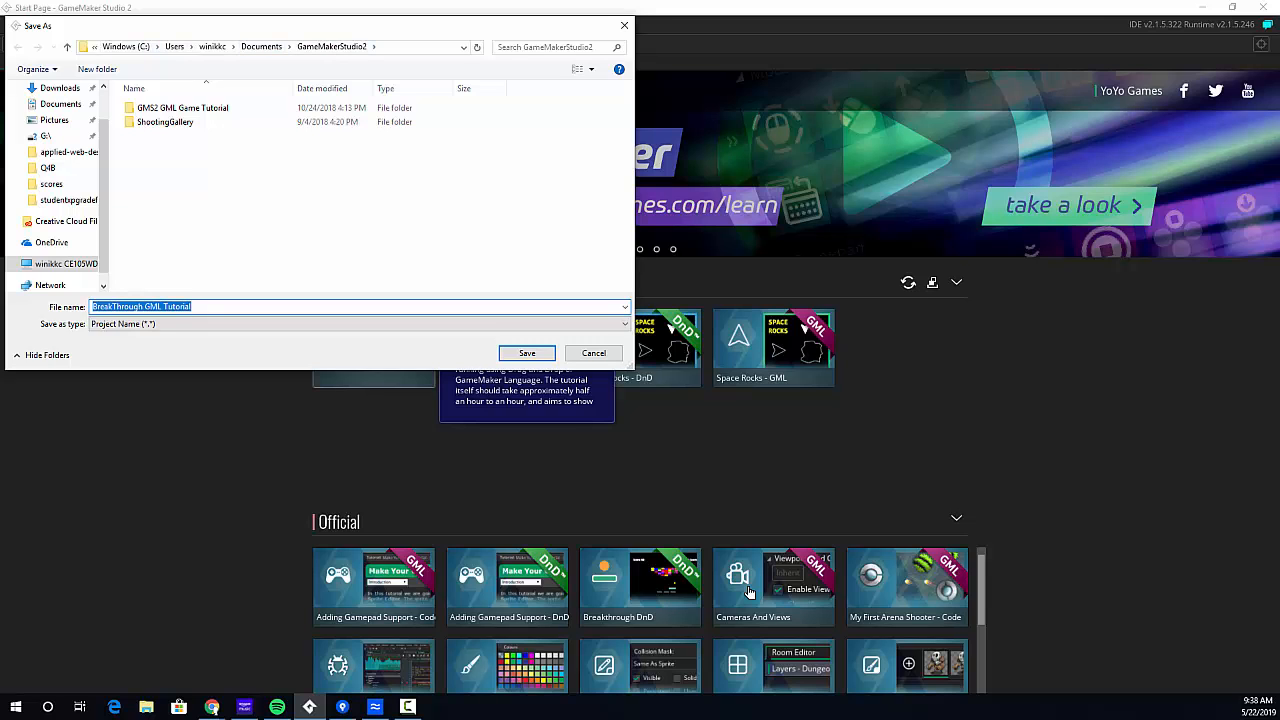
- Copy the path of the GameMakerStudio2 save folder and save the project there as BreakThrough GML Tutorial
left_click(415, 47)
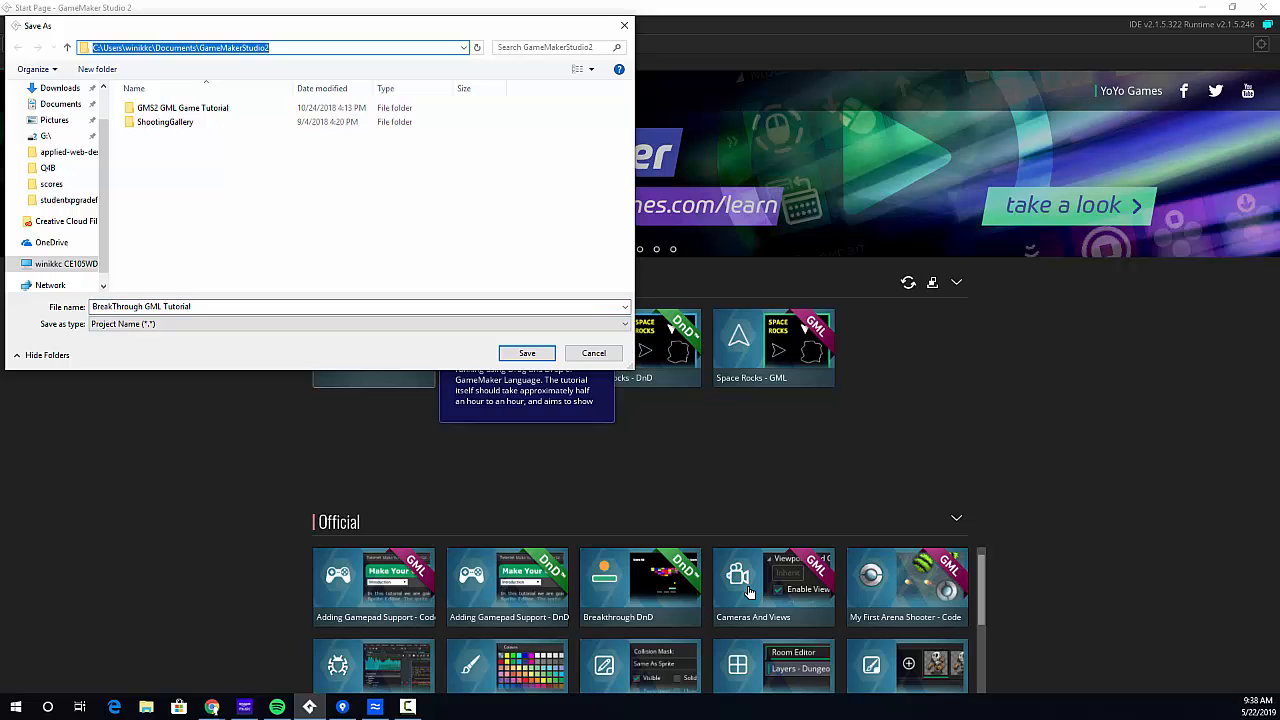
right_click(240, 47)
left_click(270, 92)
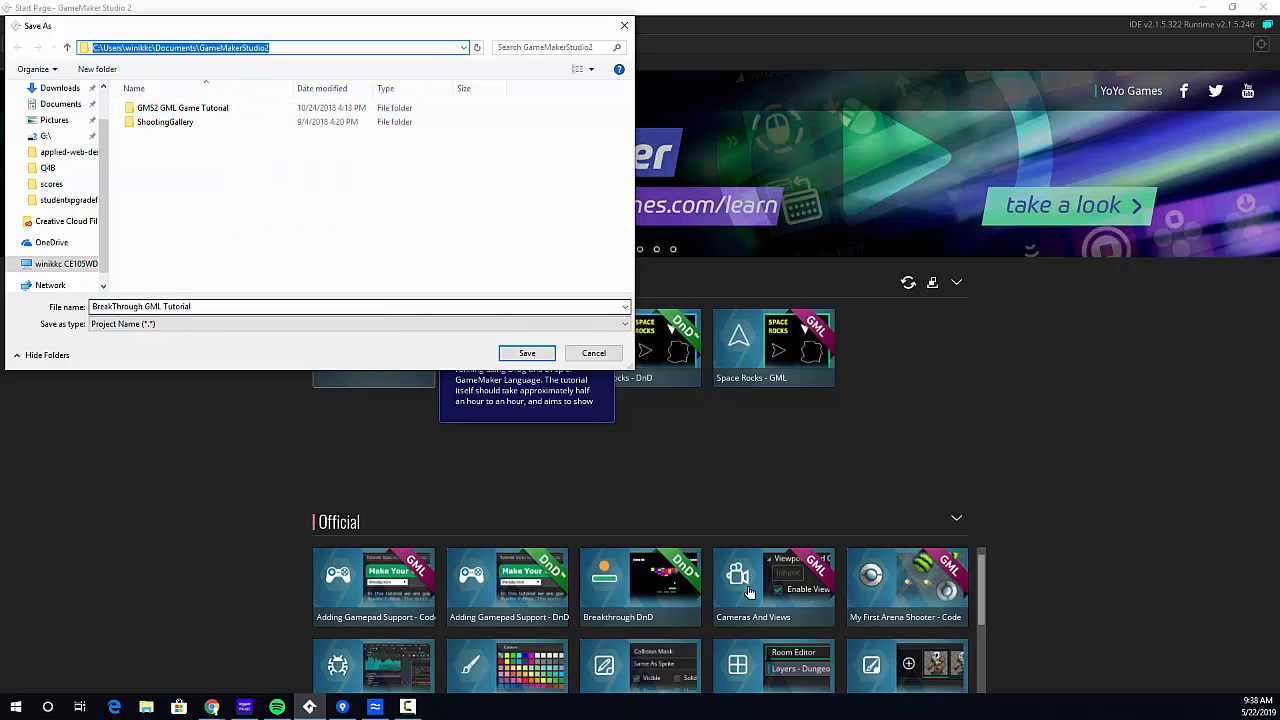
left_click(240, 307)
key("Return")
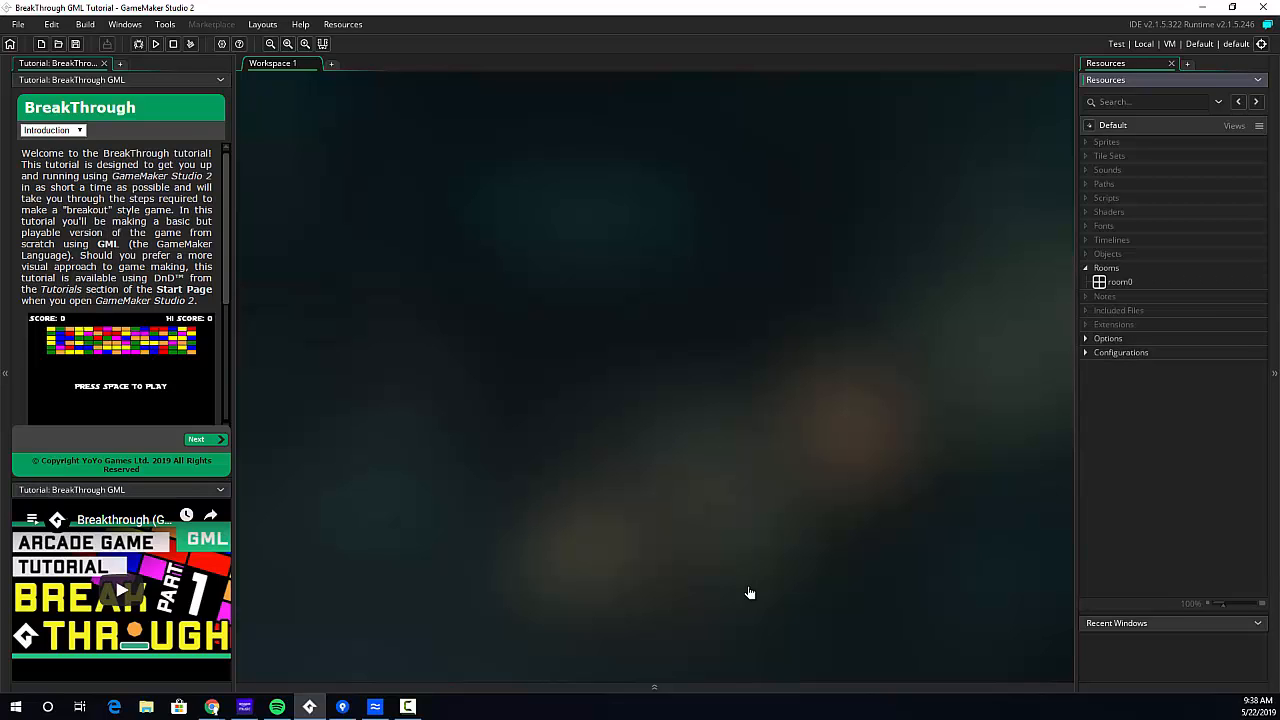
left_click(750, 593)
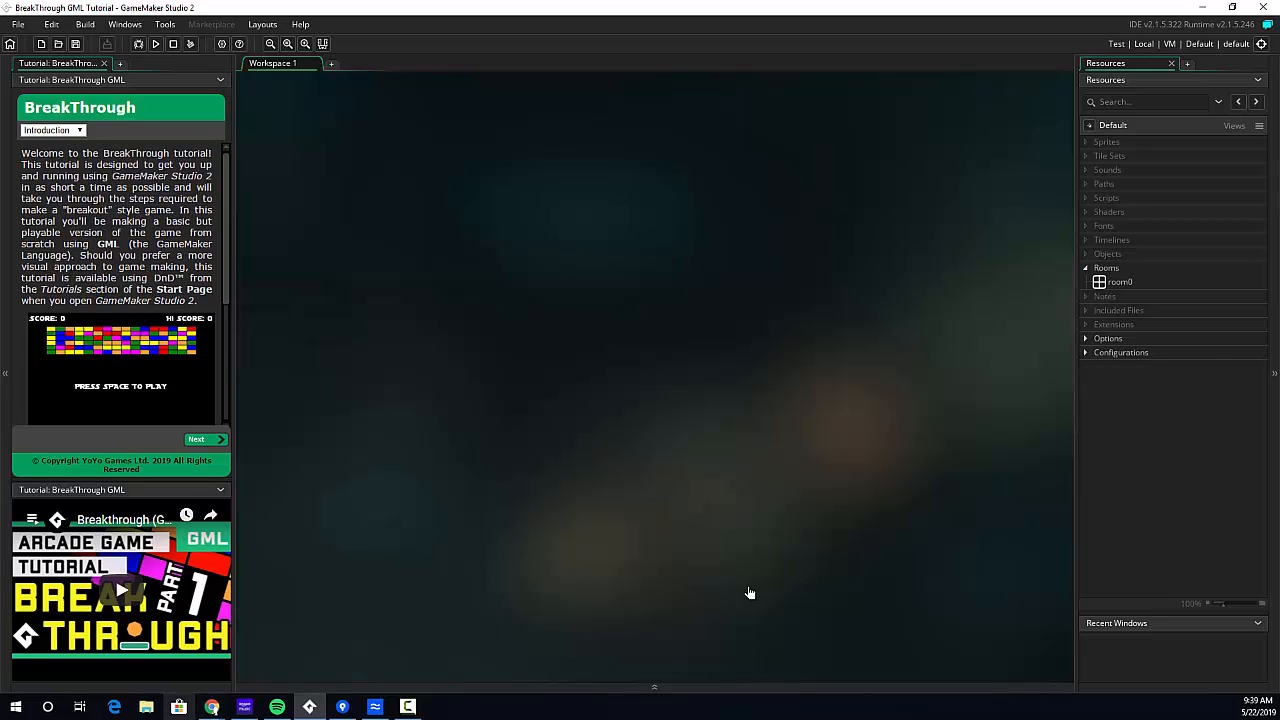
- Switch to the Bitbucket overview page in Chrome and start creating a new repository
mouse_move(212, 707)
mouse_move(342, 707)
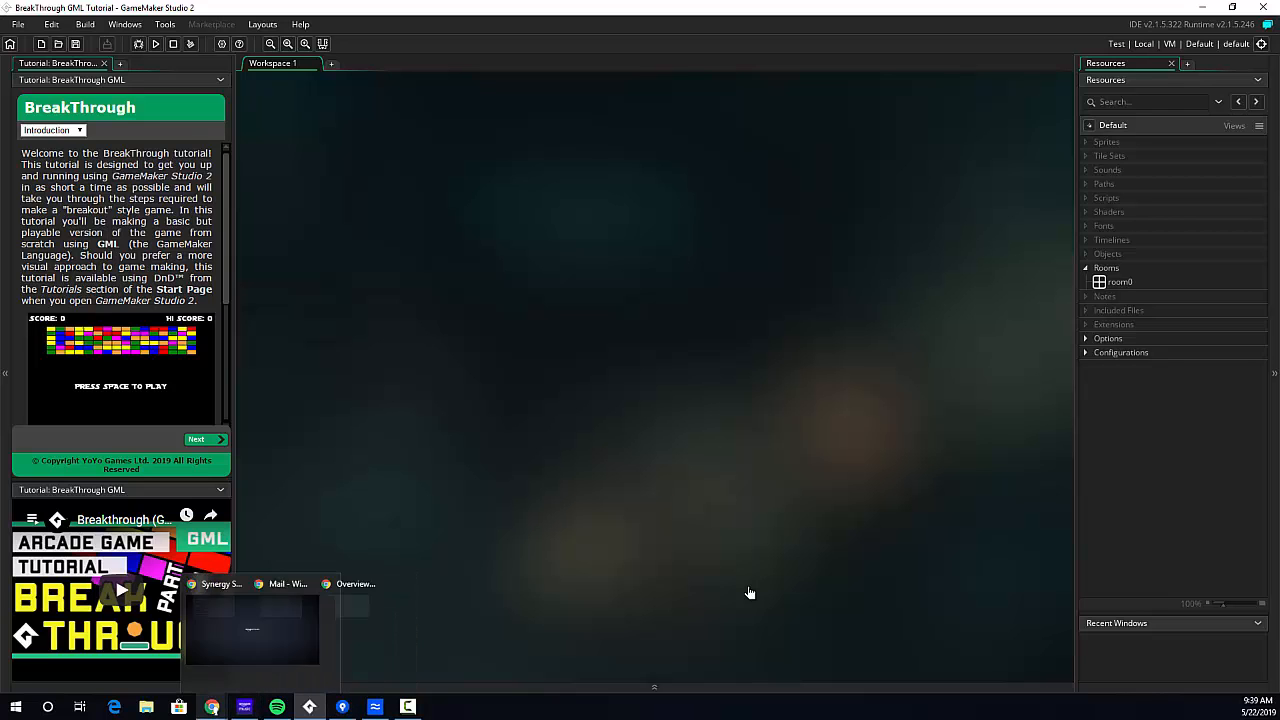
left_click(361, 650)
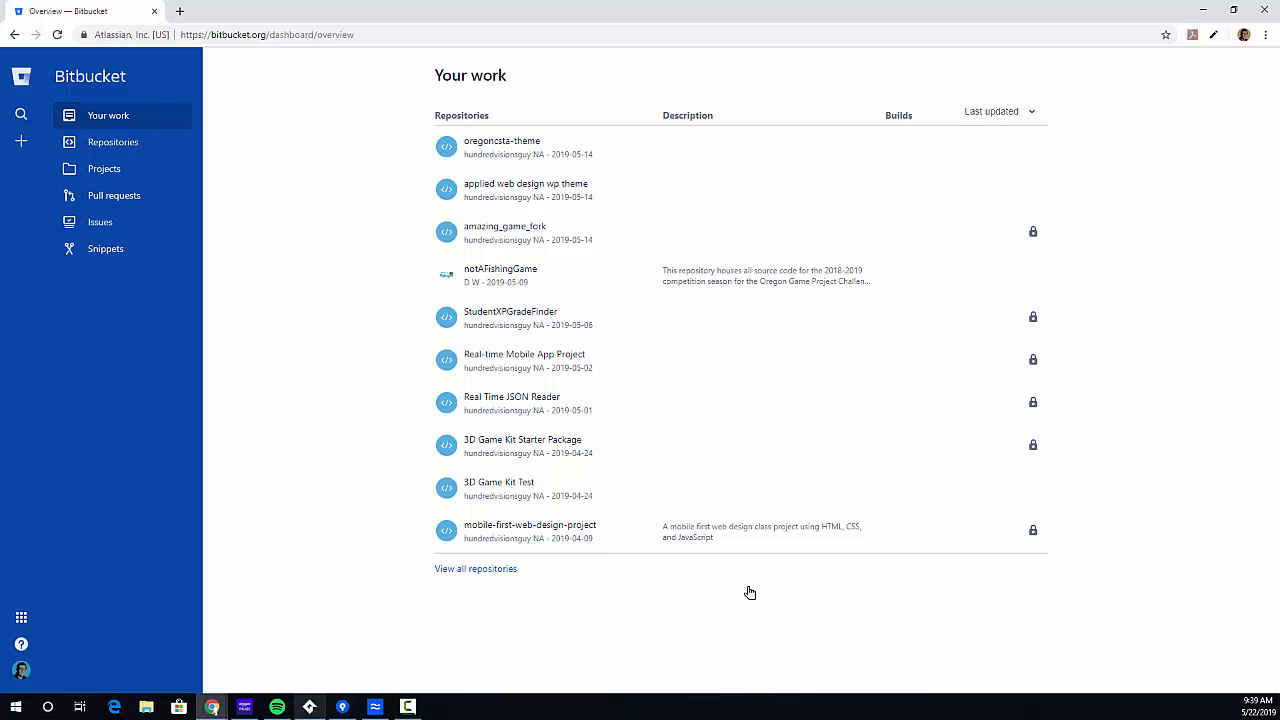
mouse_move(310, 707)
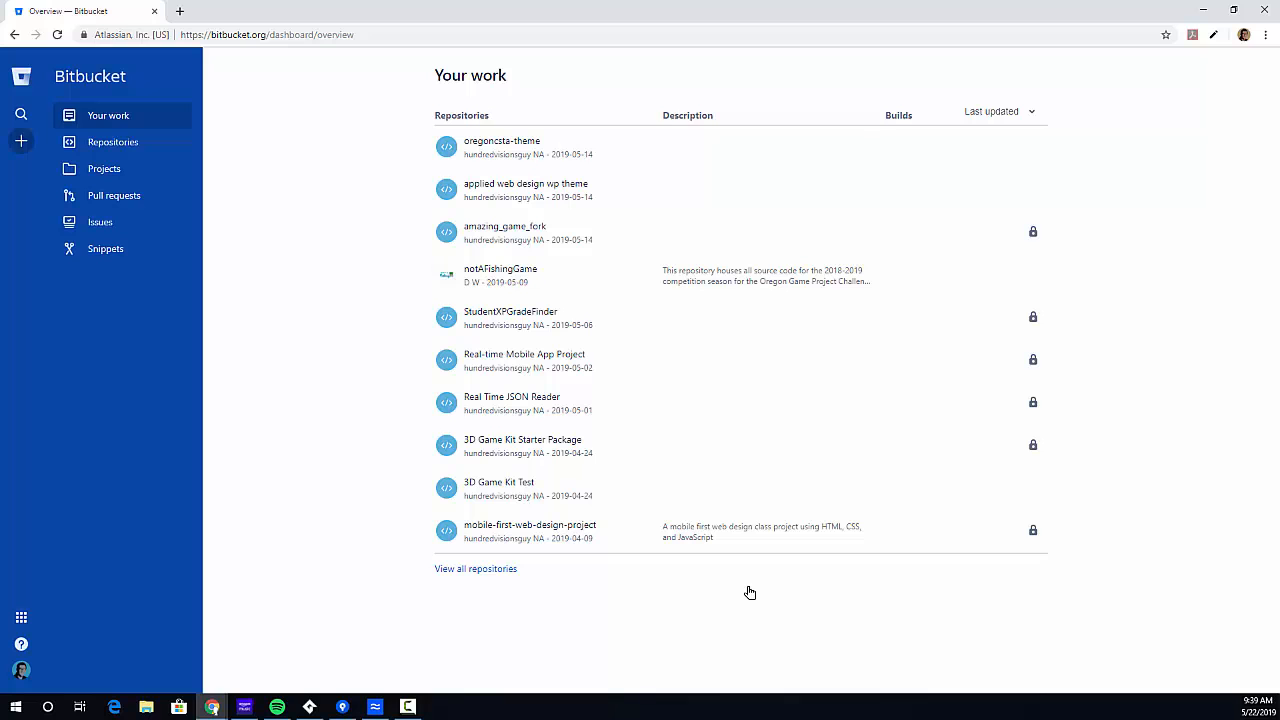
left_click(21, 141)
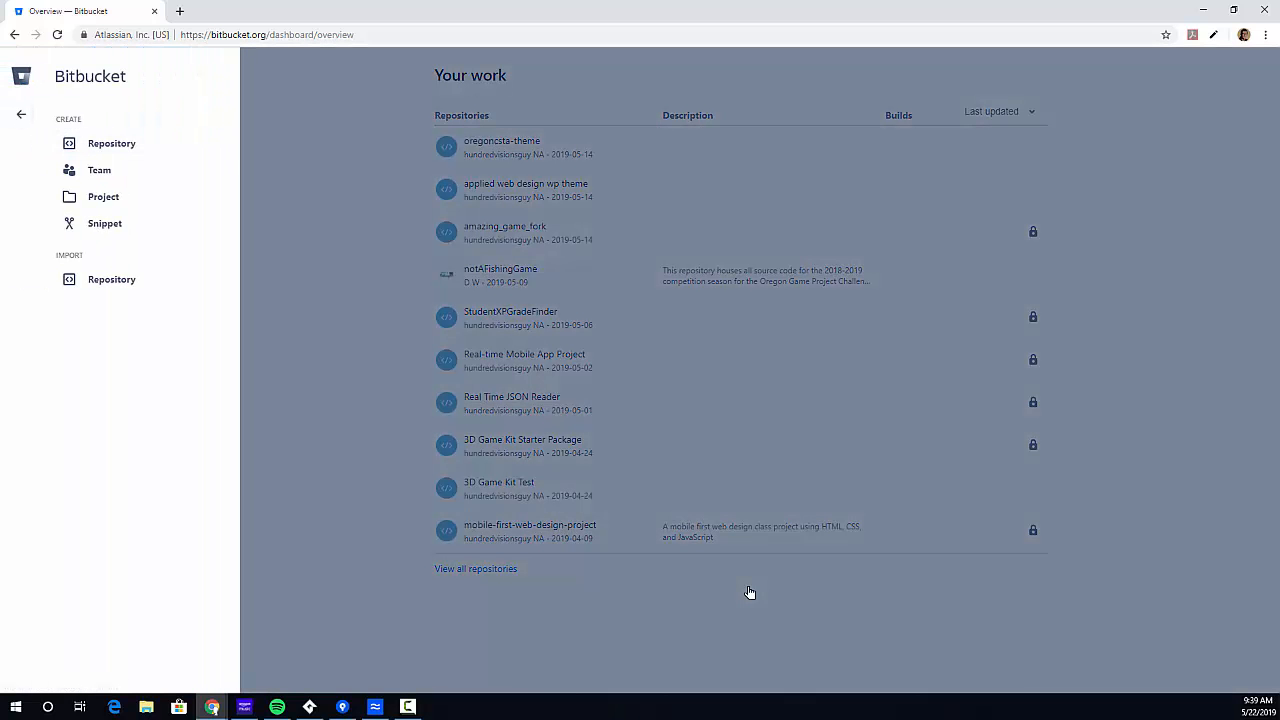
left_click(100, 143)
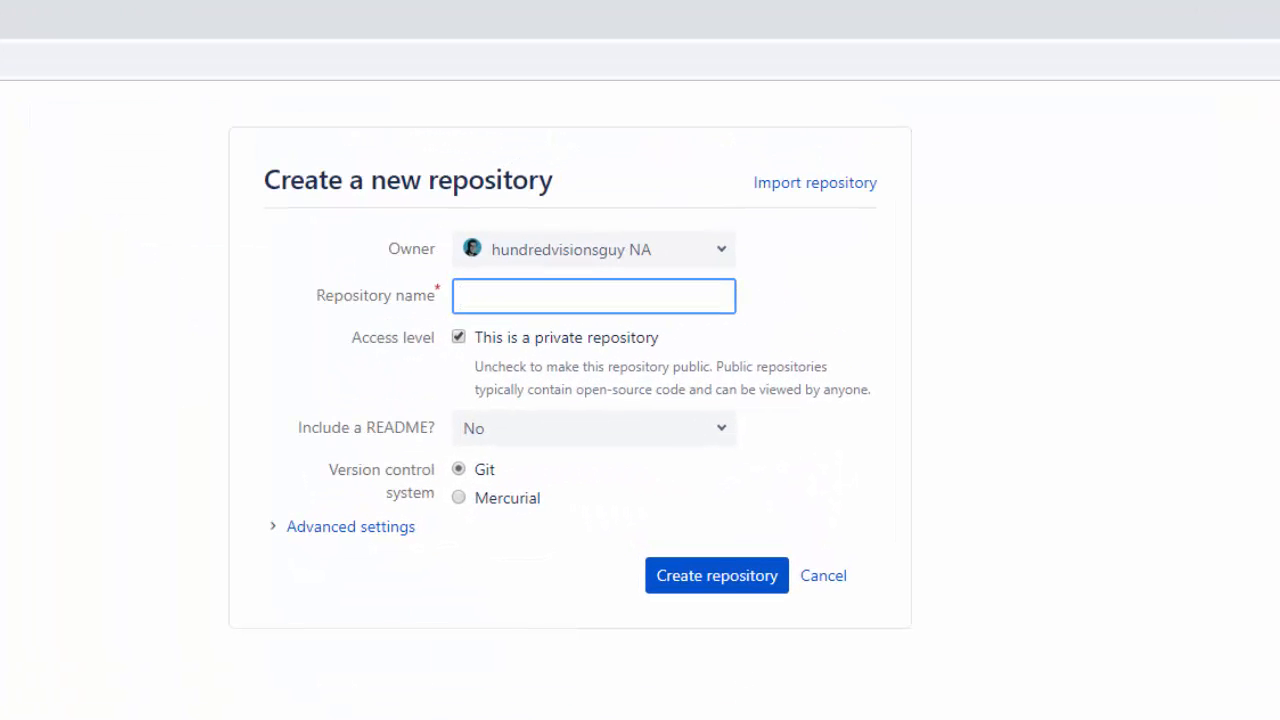
- Name the repository breakthrough, make it public instead of private, and create it
type("breakthrough")
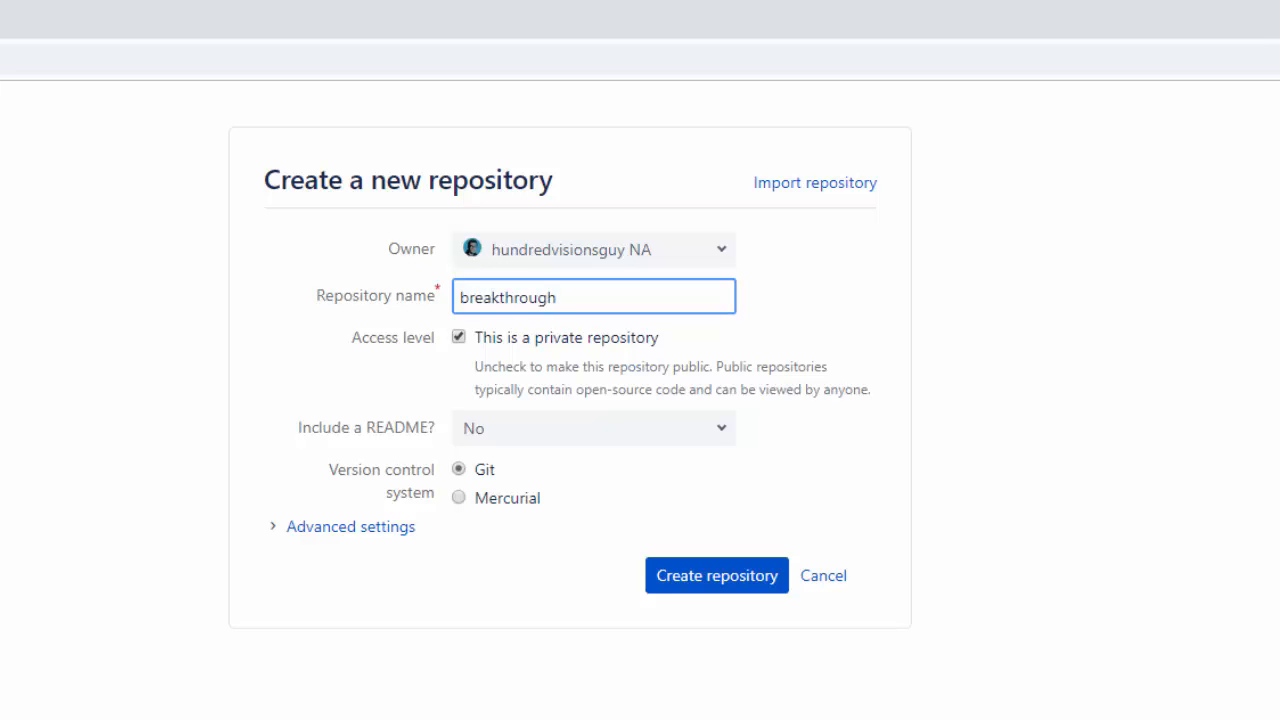
key("Tab")
key("space")
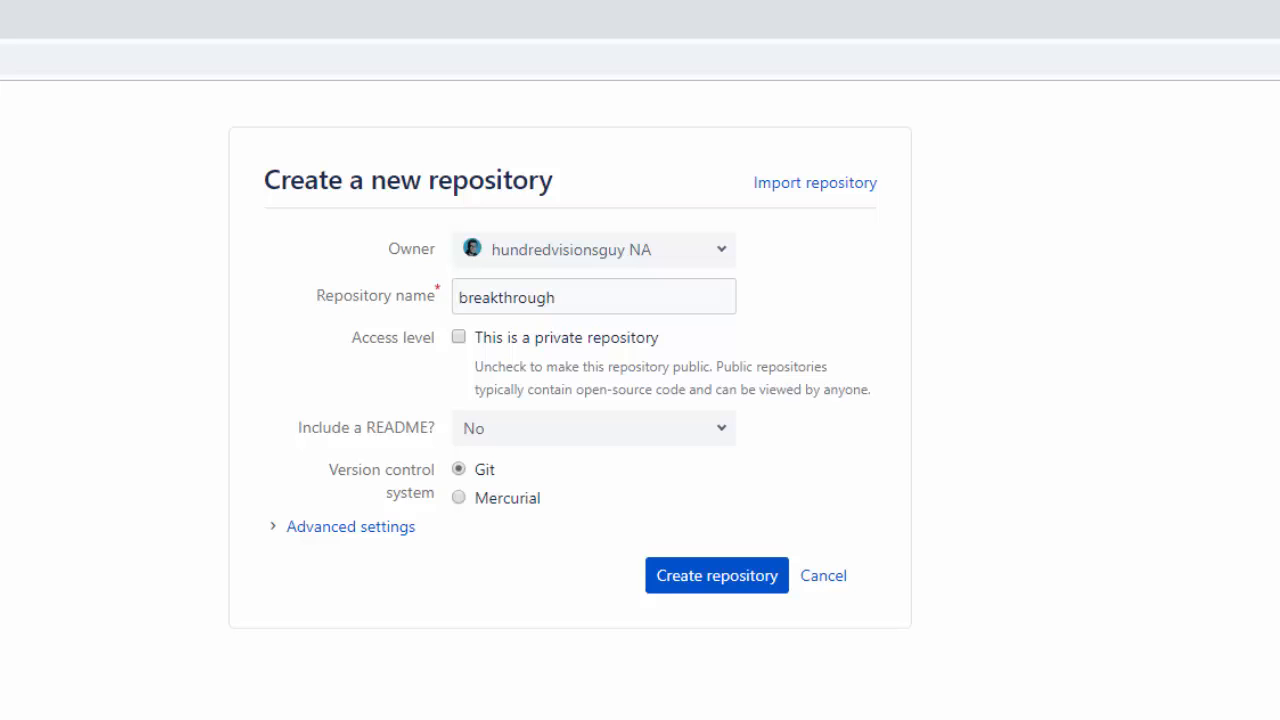
key("shift+Tab")
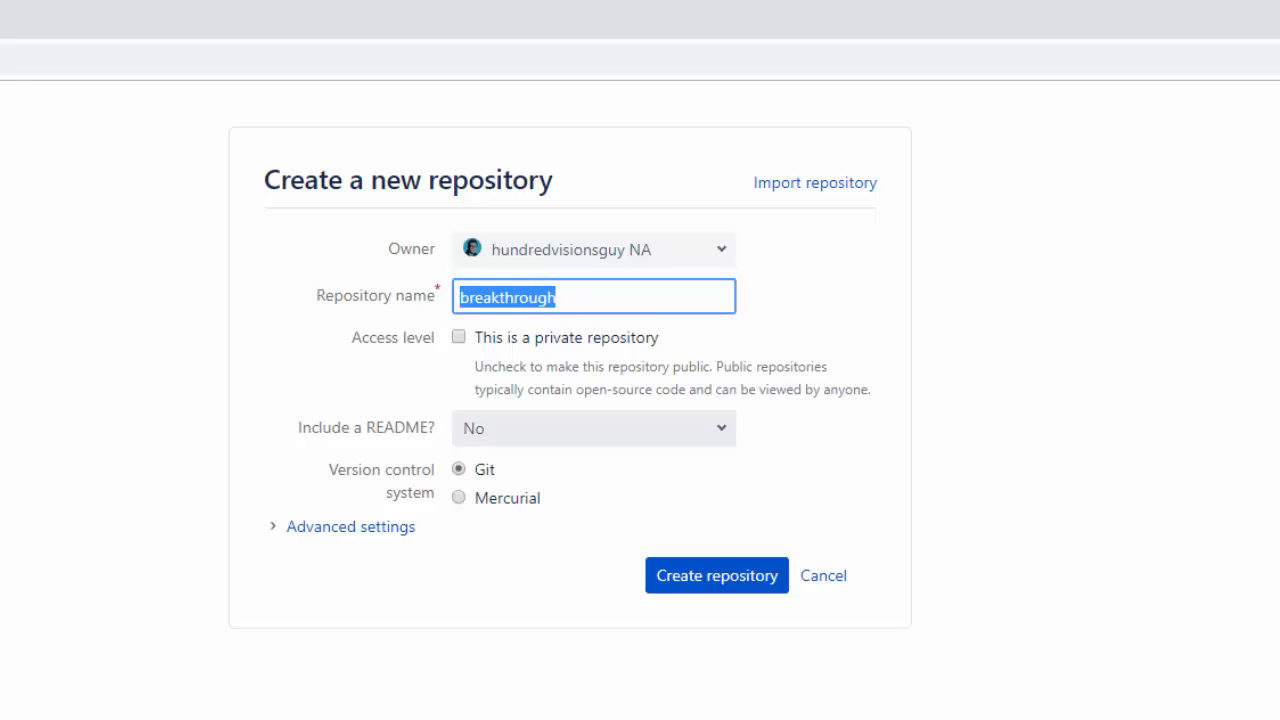
key("Return")
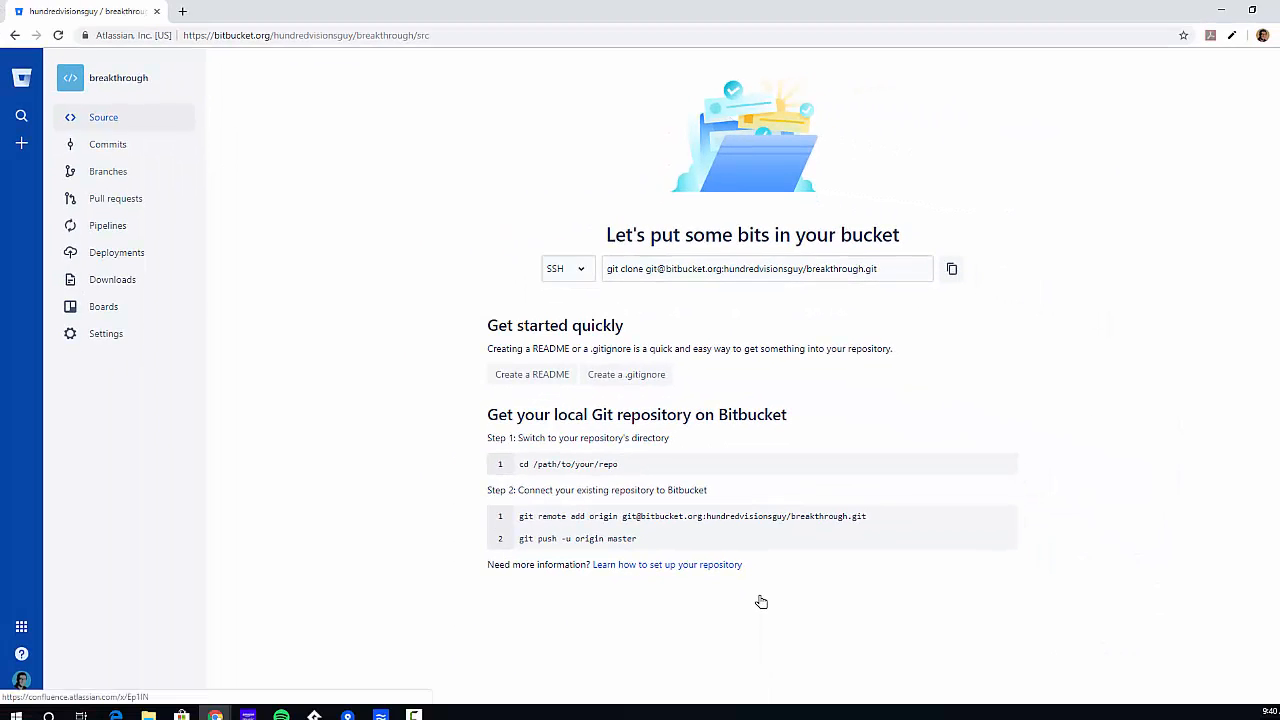
left_click_drag(519, 516, 637, 539)
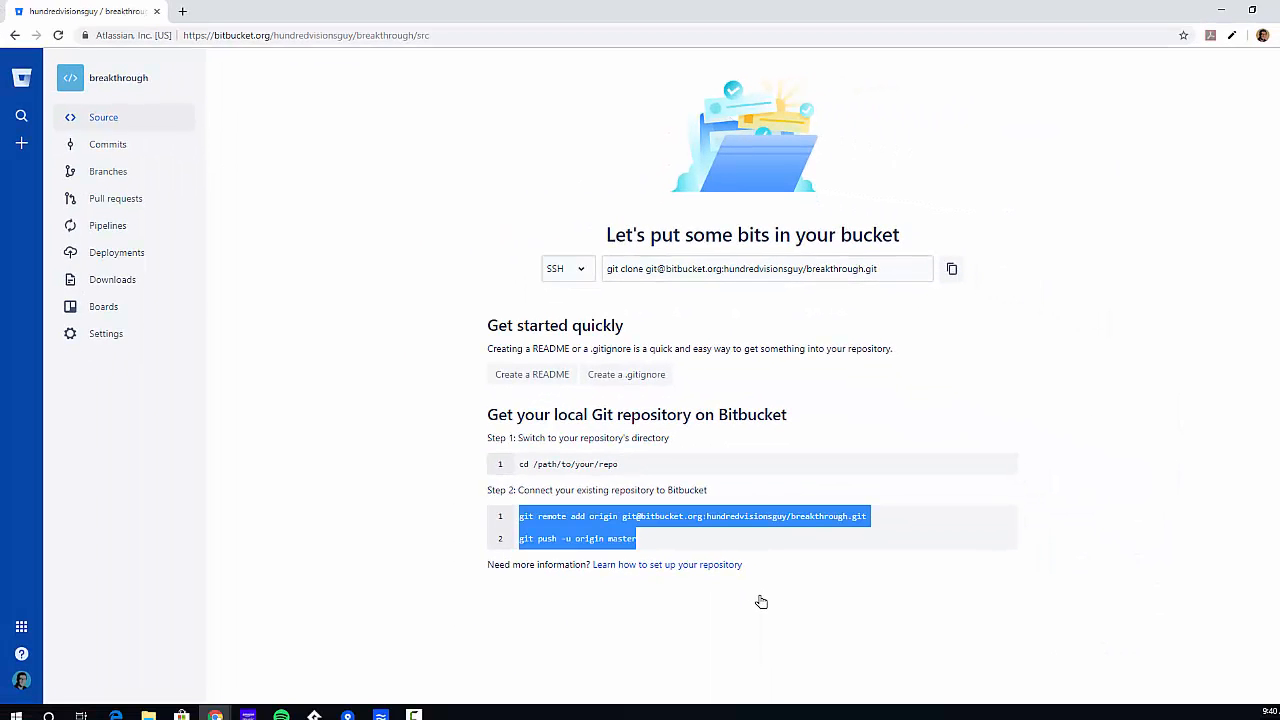
left_click(761, 601)
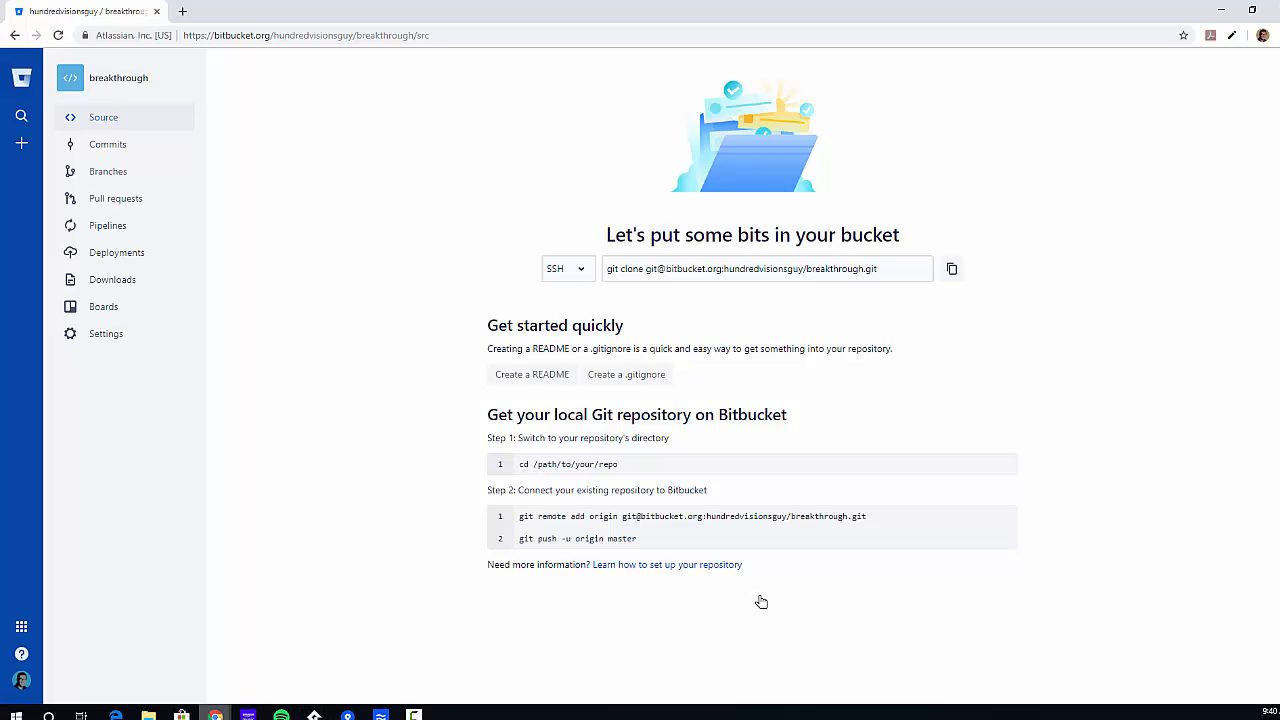
- In File Explorer, go to the copied GameMakerStudio2 path and open the BreakThrough GML Tutorial folder
left_click(149, 714)
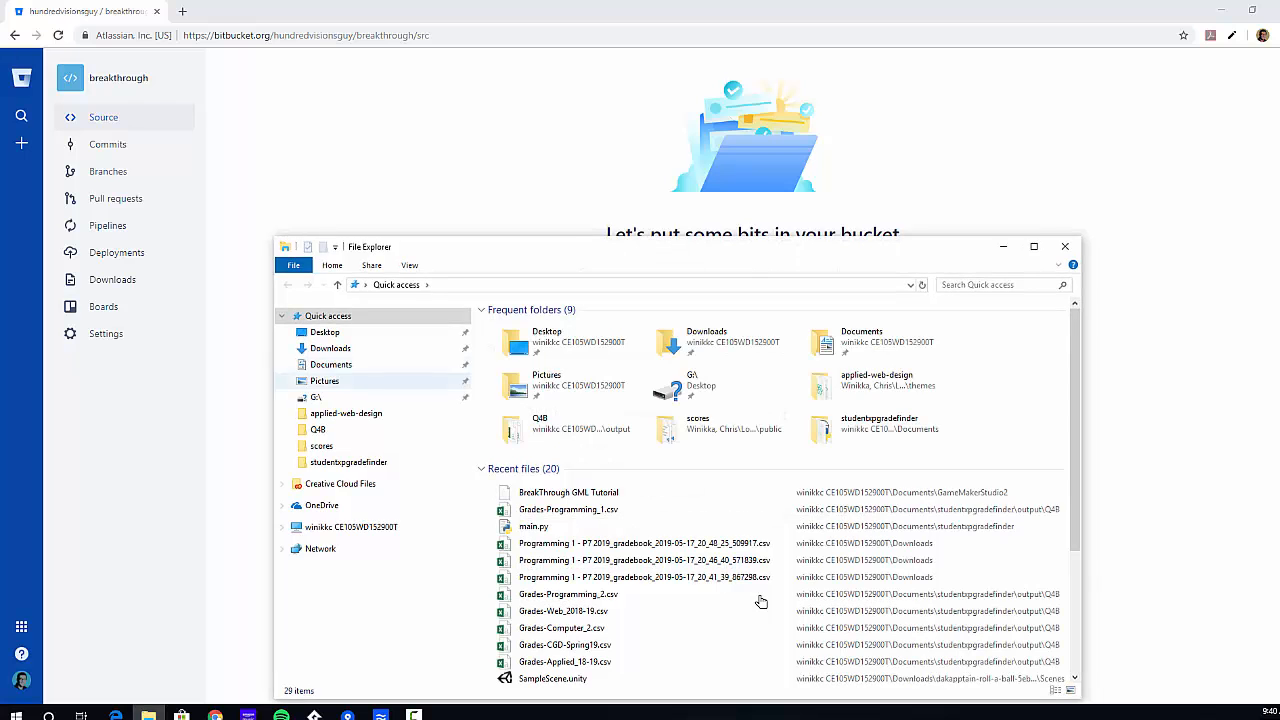
left_click(460, 285)
right_click(460, 285)
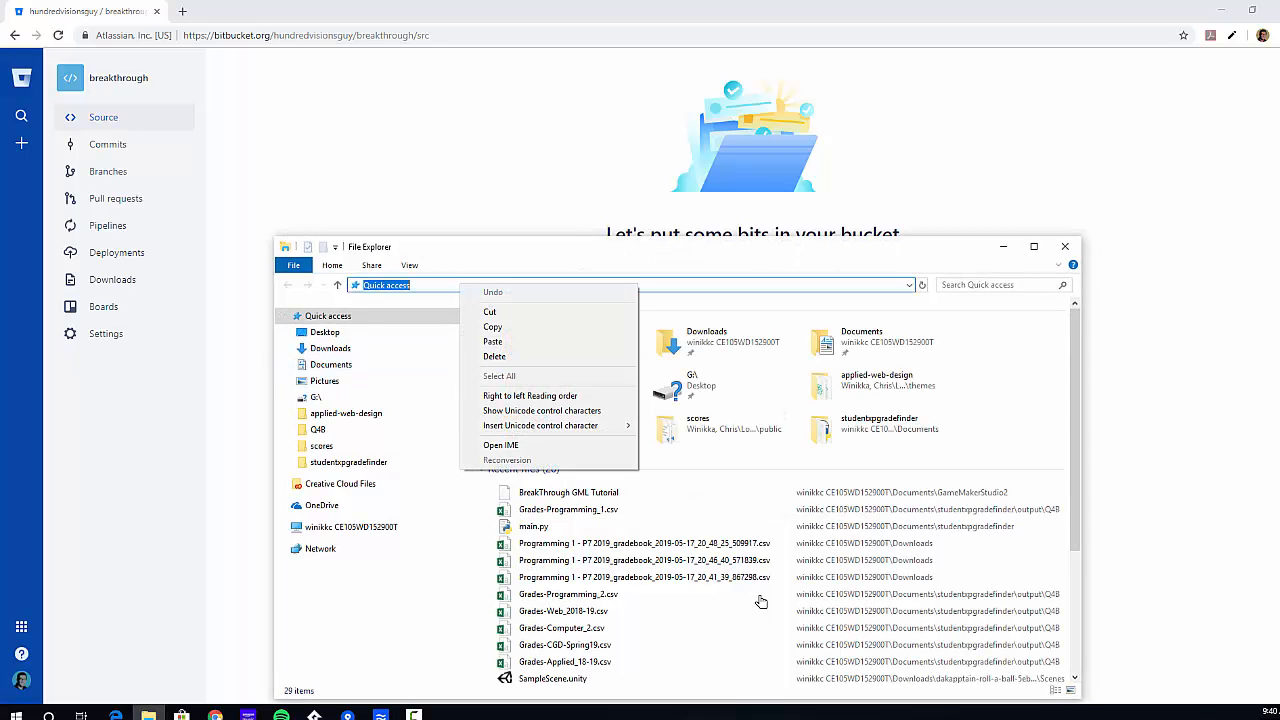
left_click(493, 341)
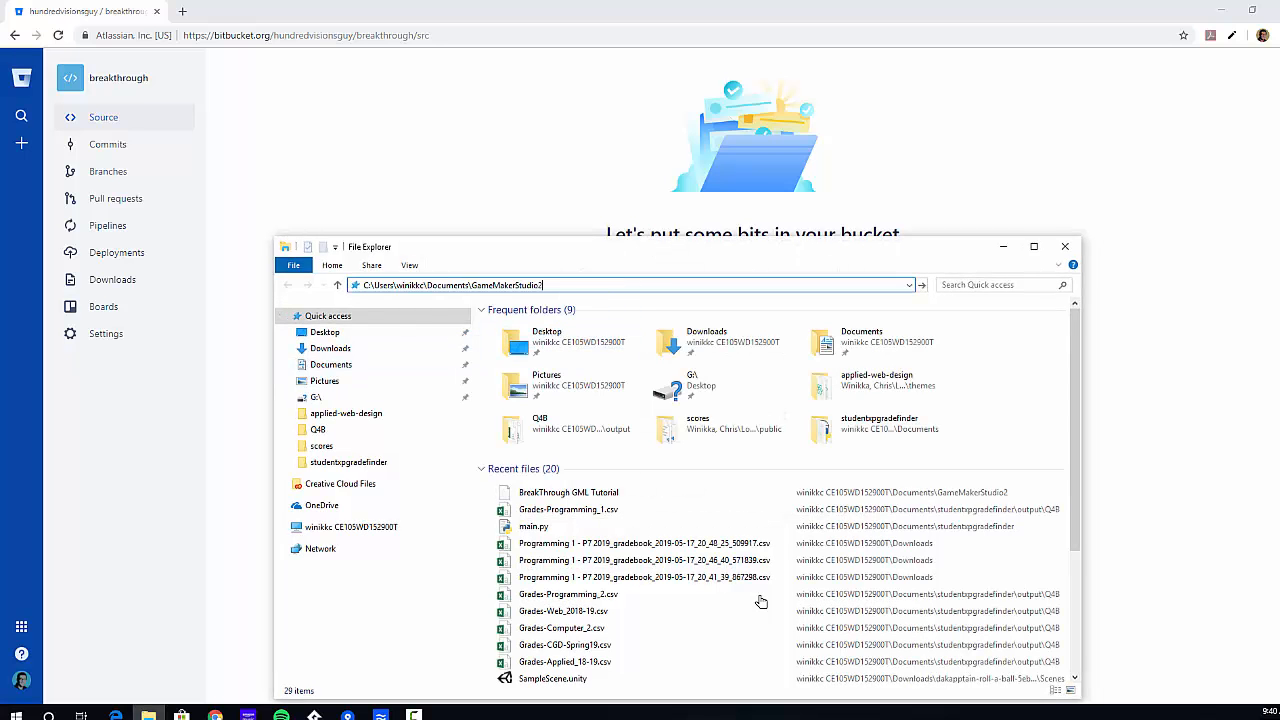
key("Return")
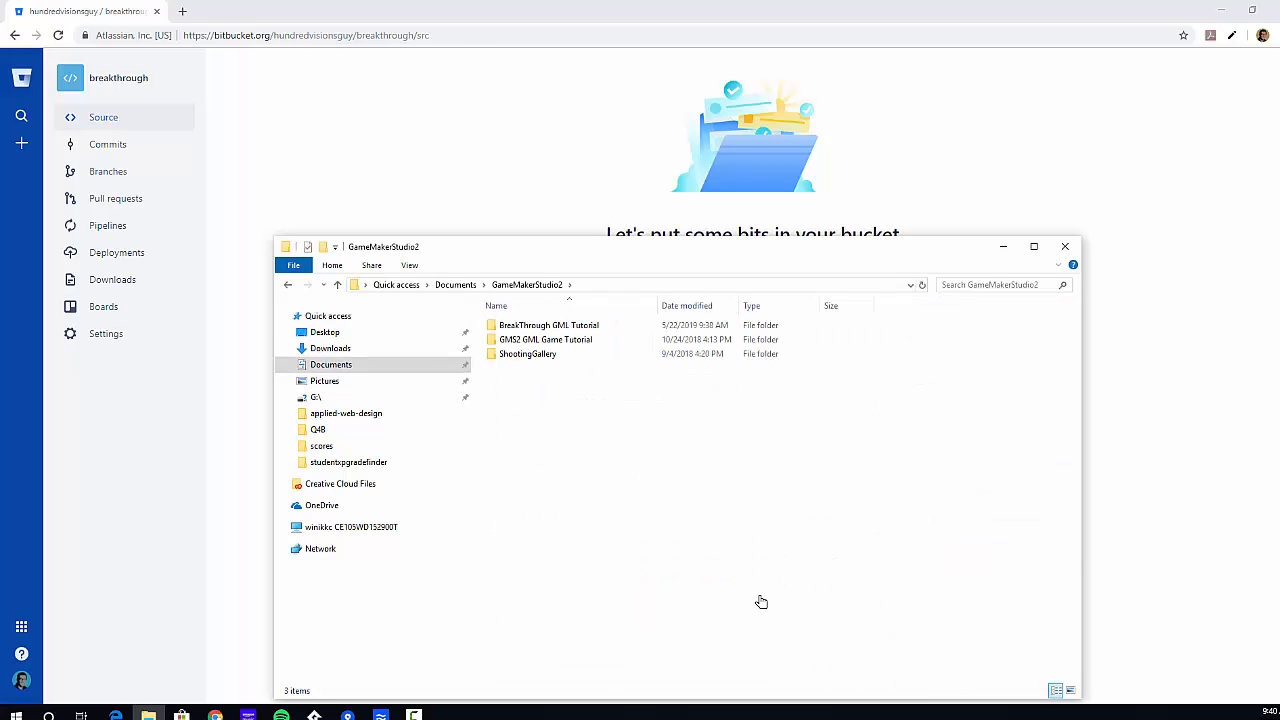
left_click(549, 325)
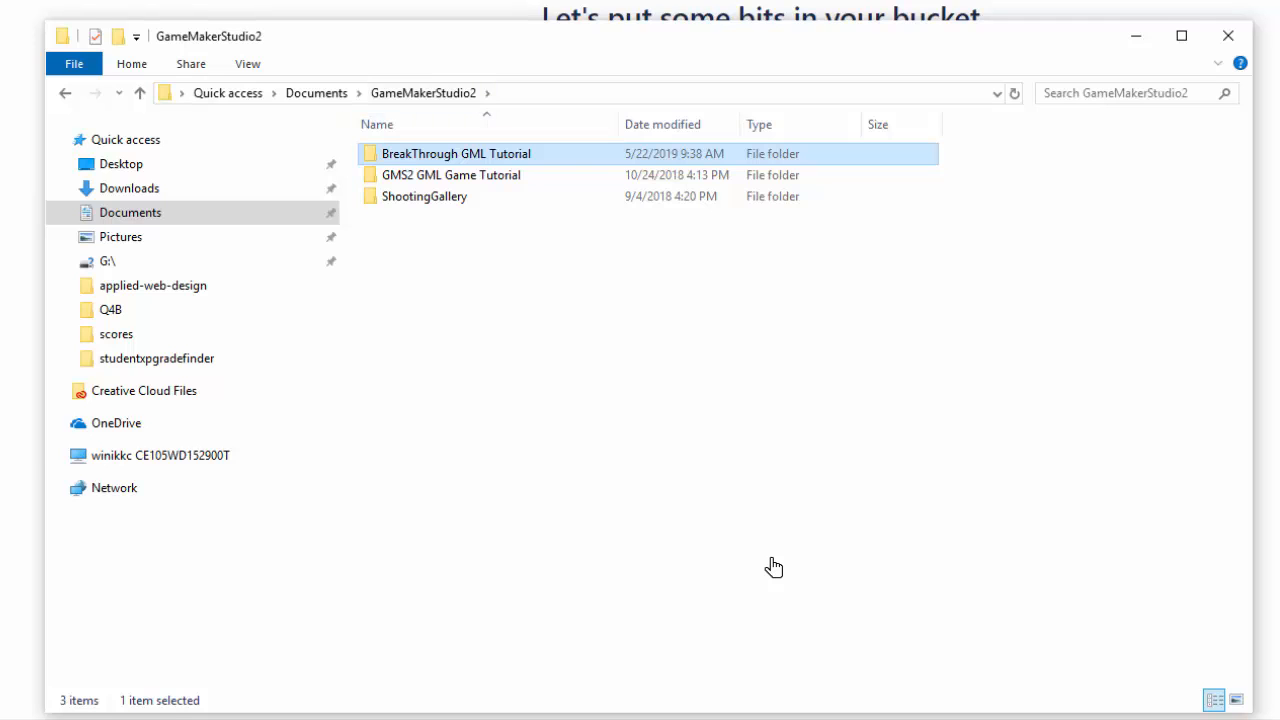
key("Return")
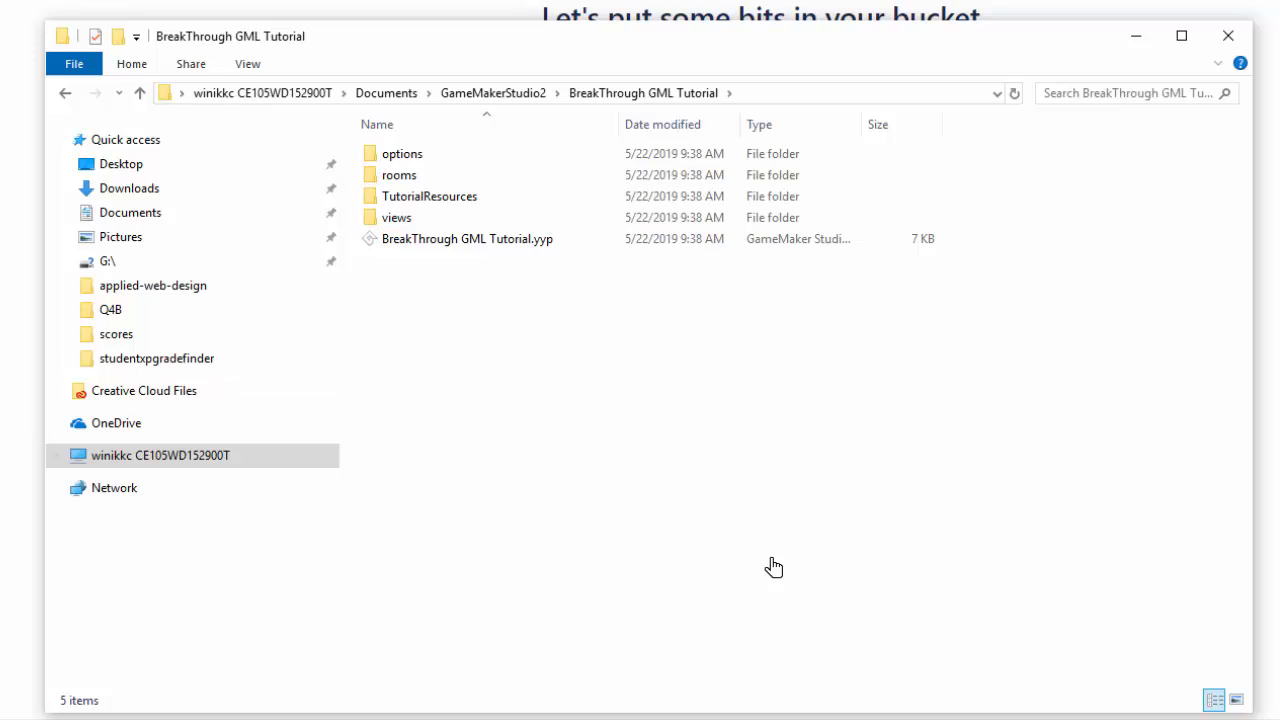
- Launch Git Bash in the project folder and initialize a Git repository with git init
right_click(445, 300)
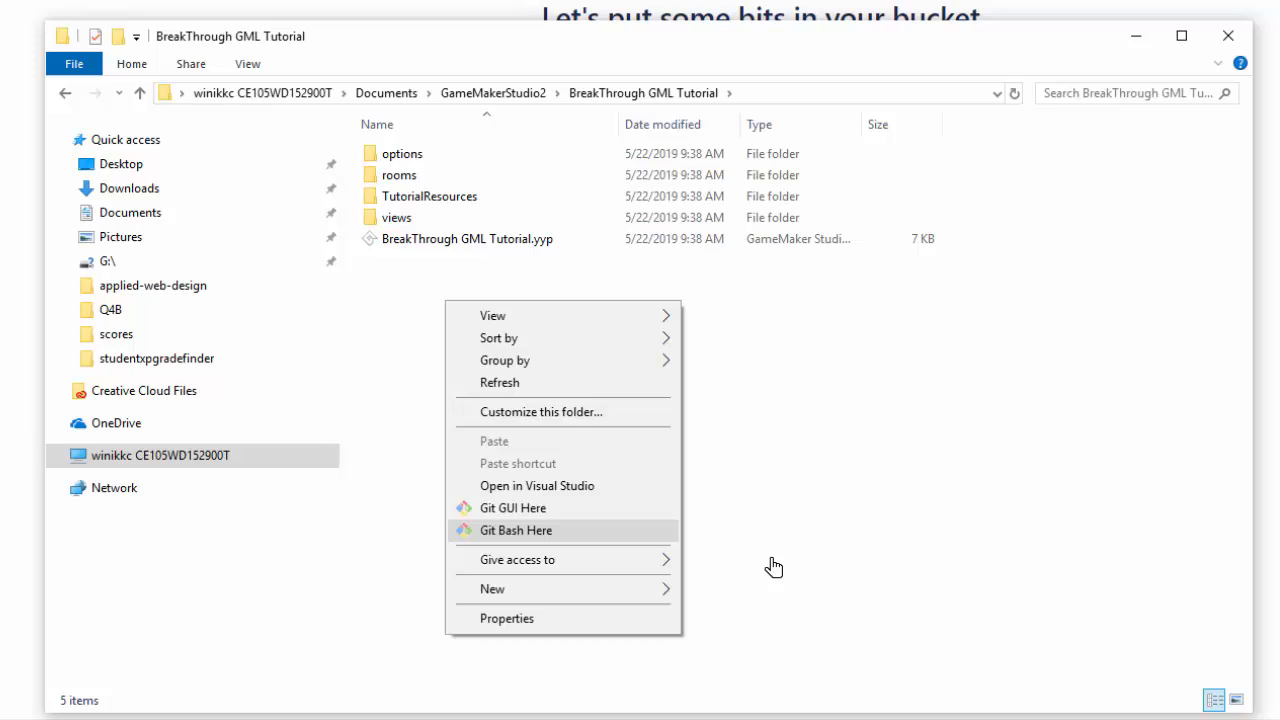
key("Return")
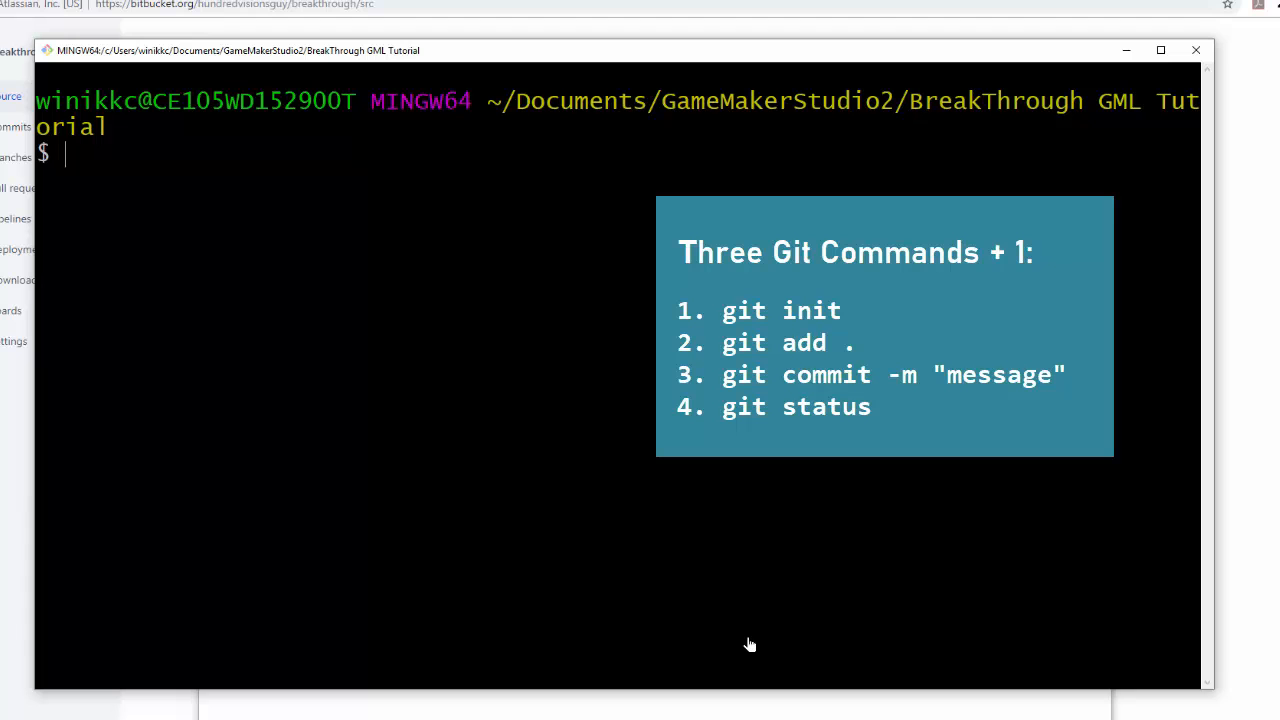
type("git init")
key("Return")
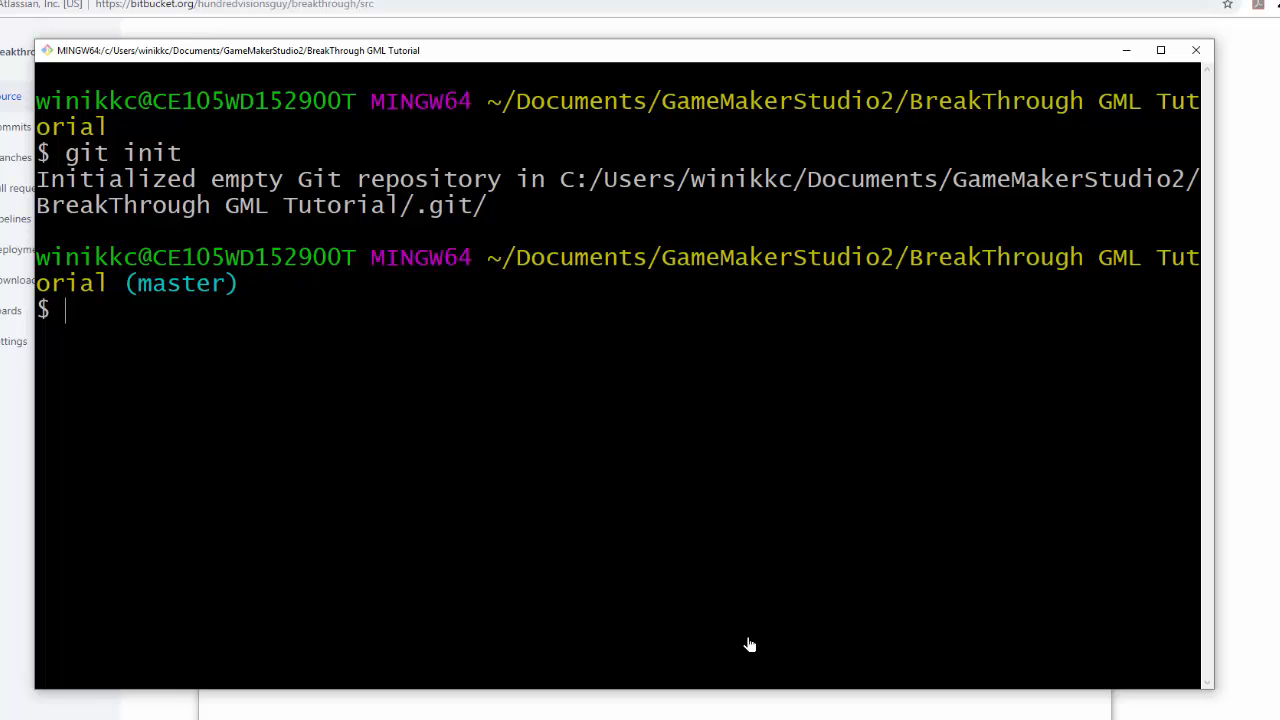
- Check the repository with git status and stage all project files with git add
type("git status")
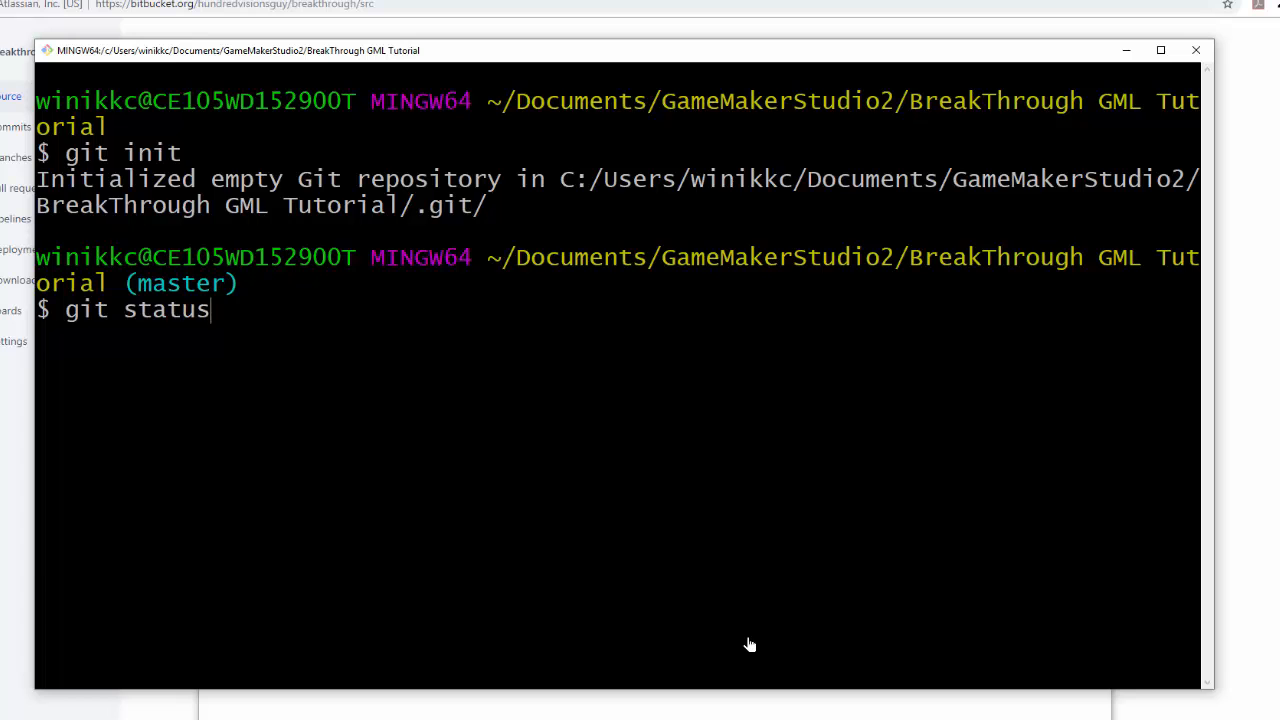
key("Return")
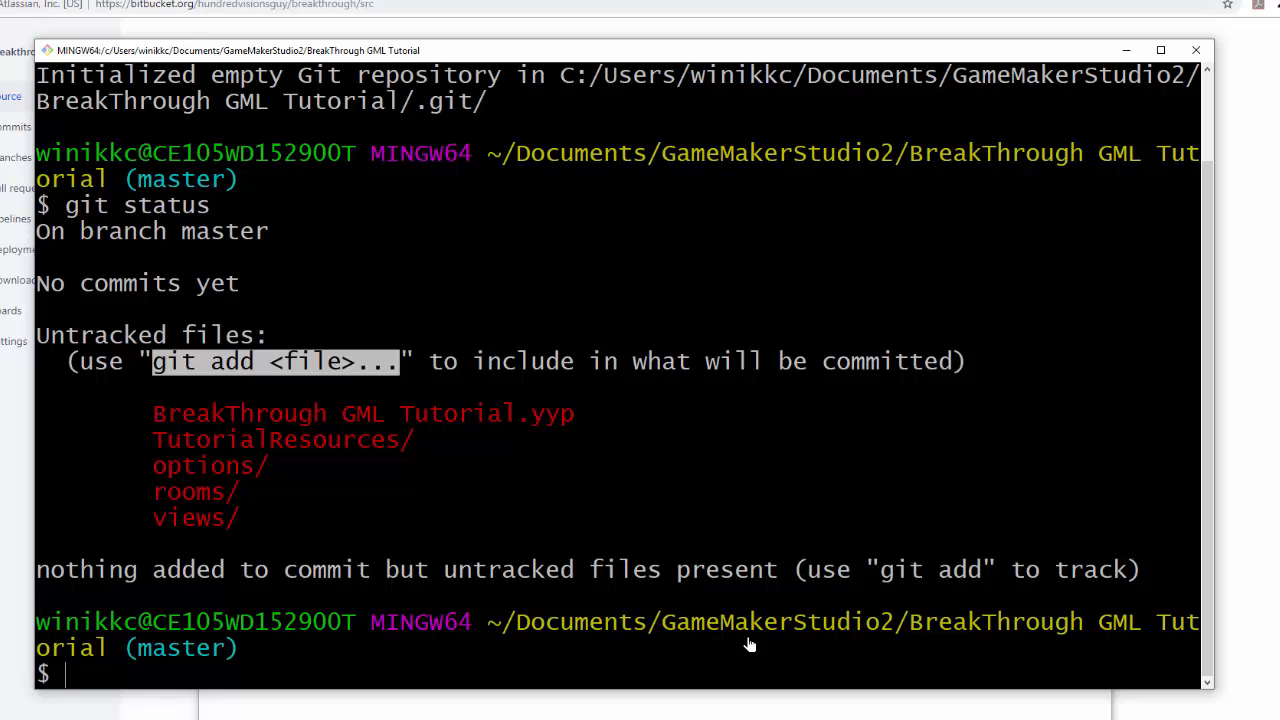
type("git add .")
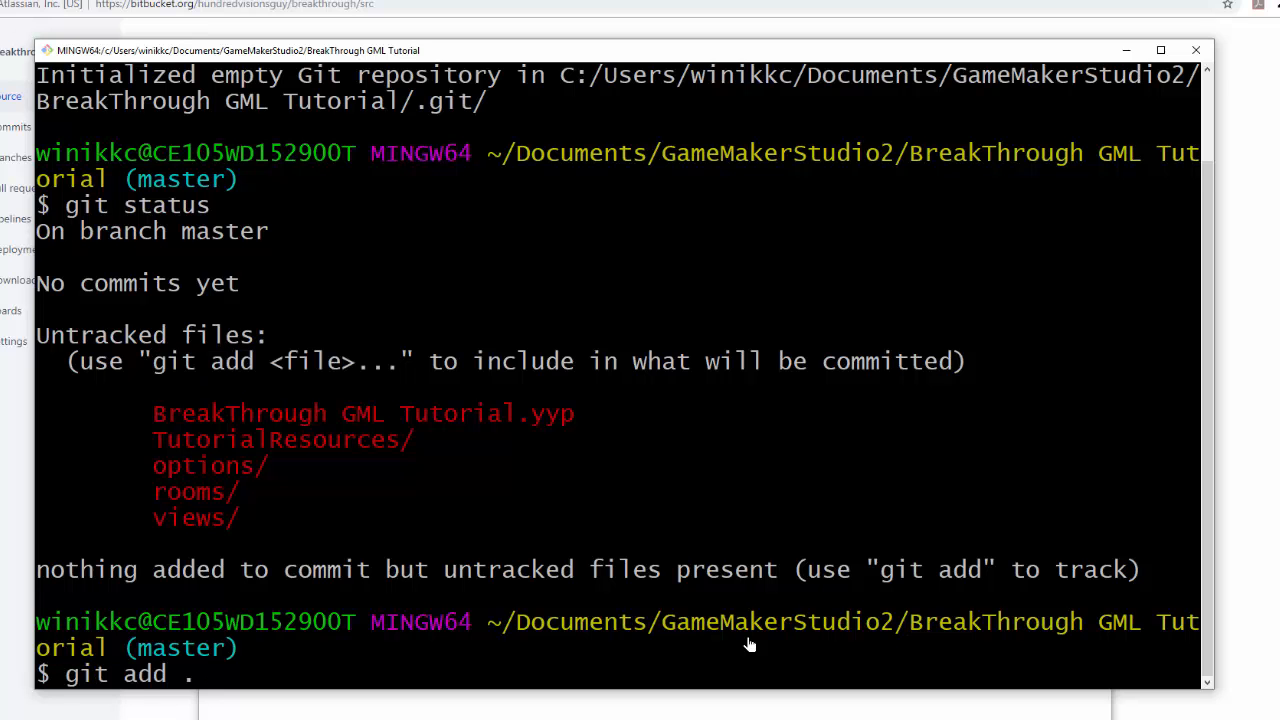
key("Return")
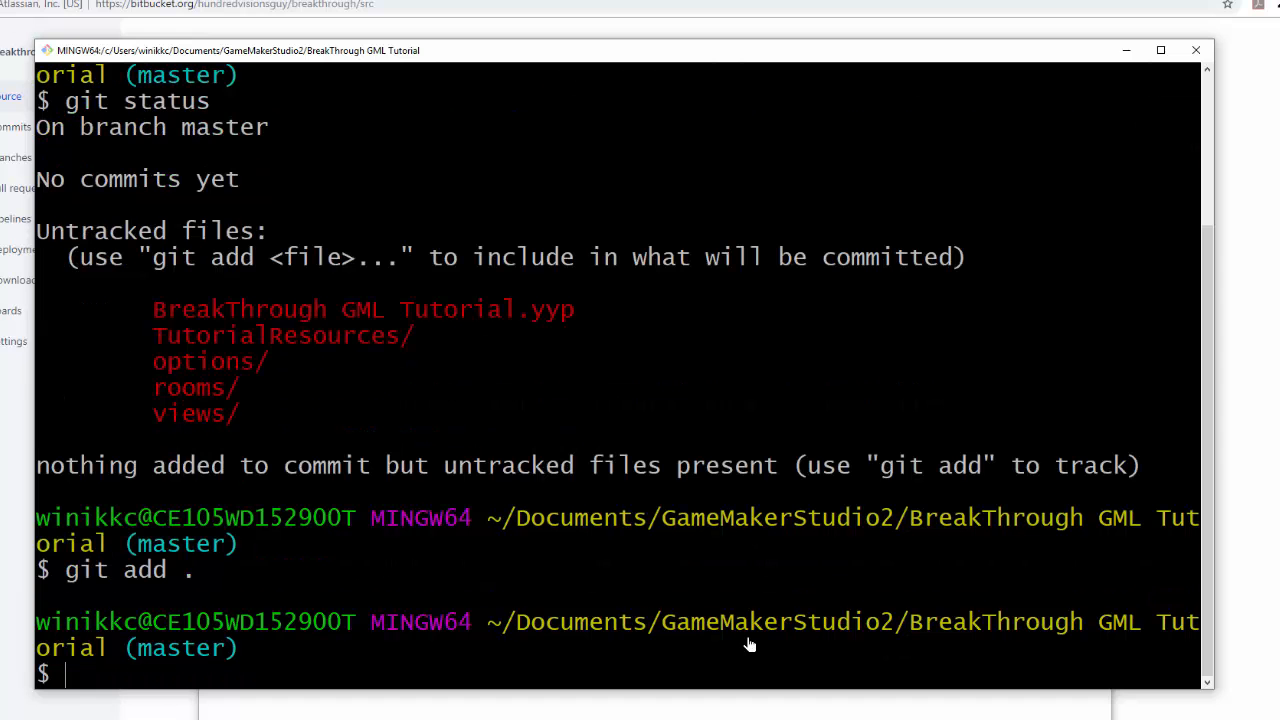
- Run git status again and review the list of staged files
type("git status")
key("Return")
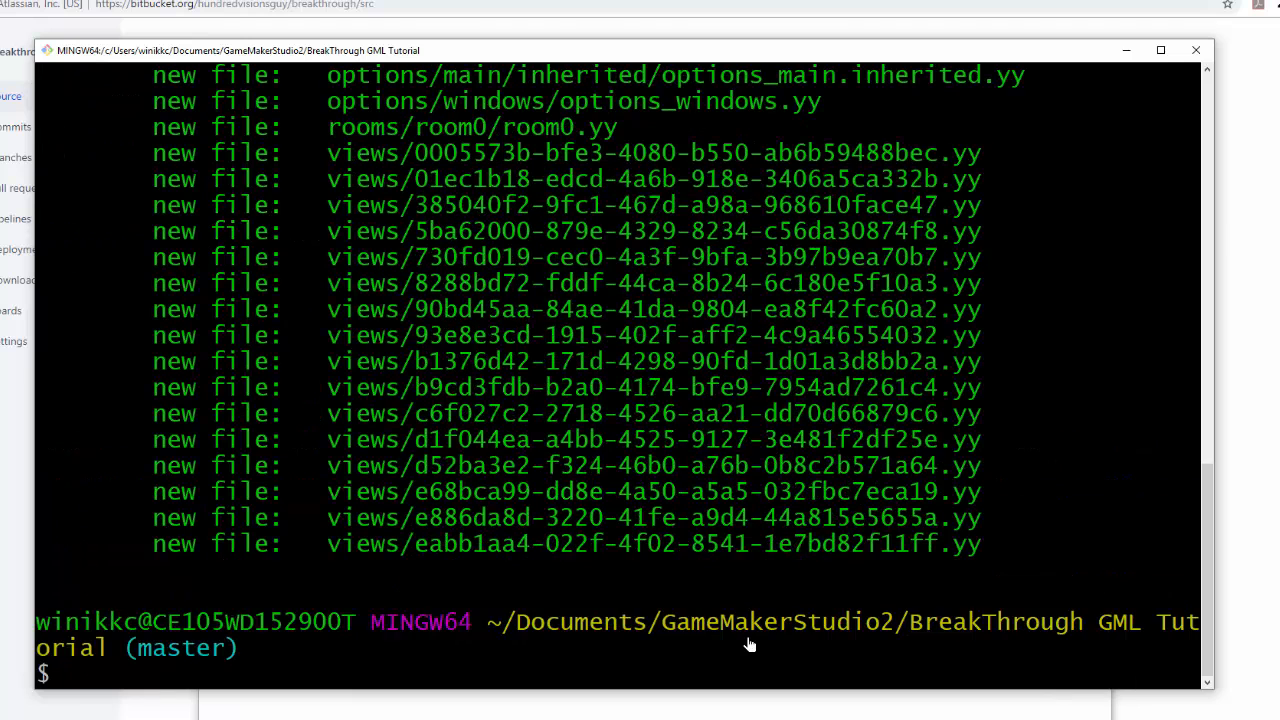
scroll(750, 645, "up", 5)
scroll(750, 645, "down", 5)
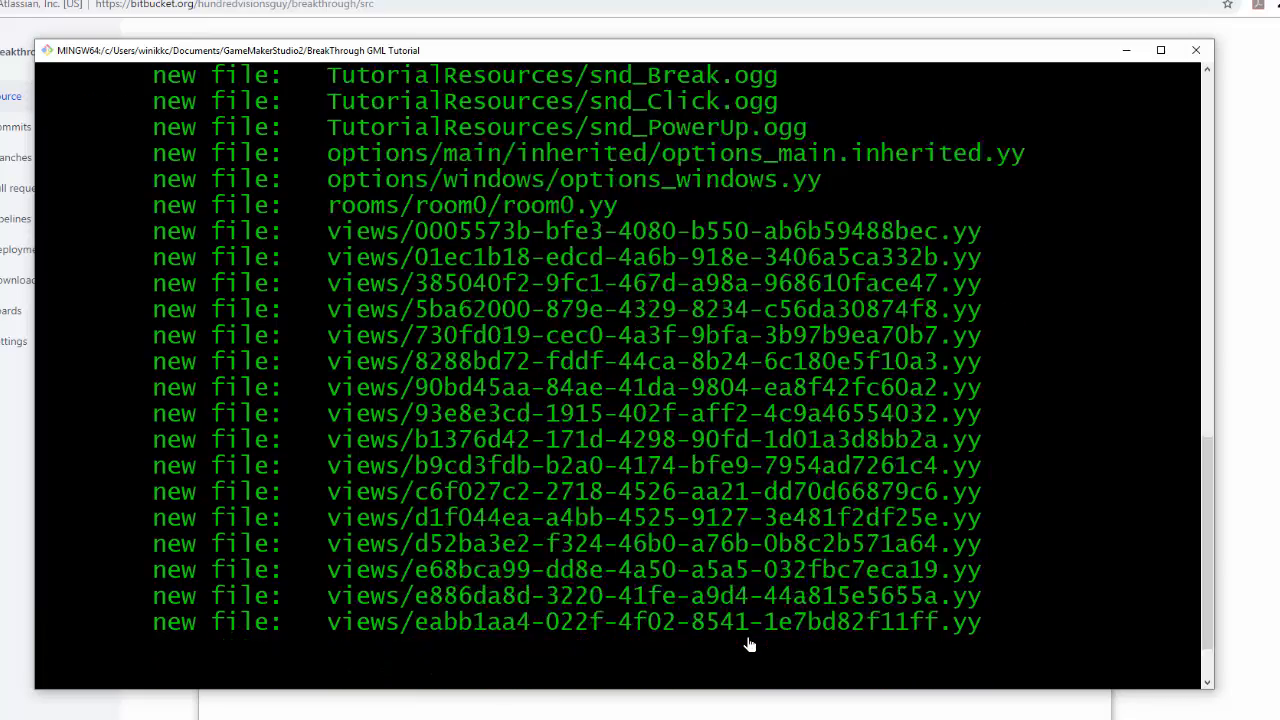
scroll(750, 645, "up", 4)
scroll(750, 645, "down", 4)
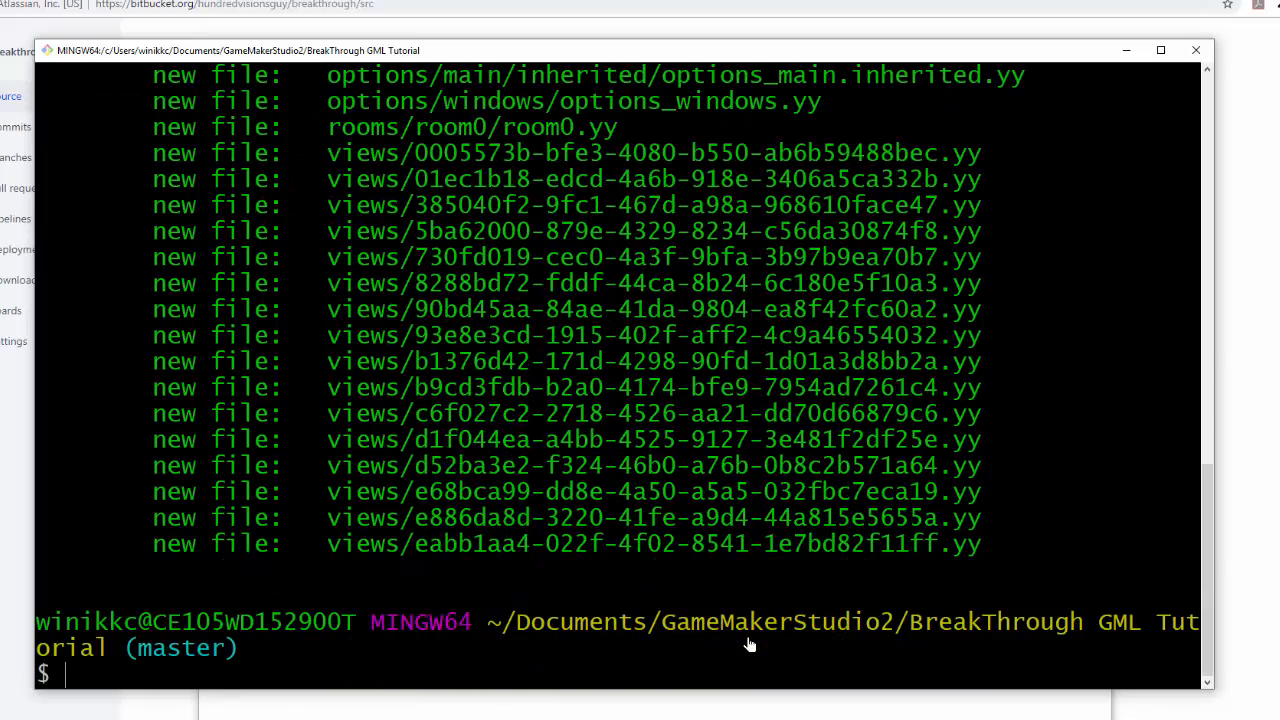
- Commit the staged project files with git commit and the message "first commit"
type("git st")
key("BackSpace")
key("BackSpace")
type("commit -m")
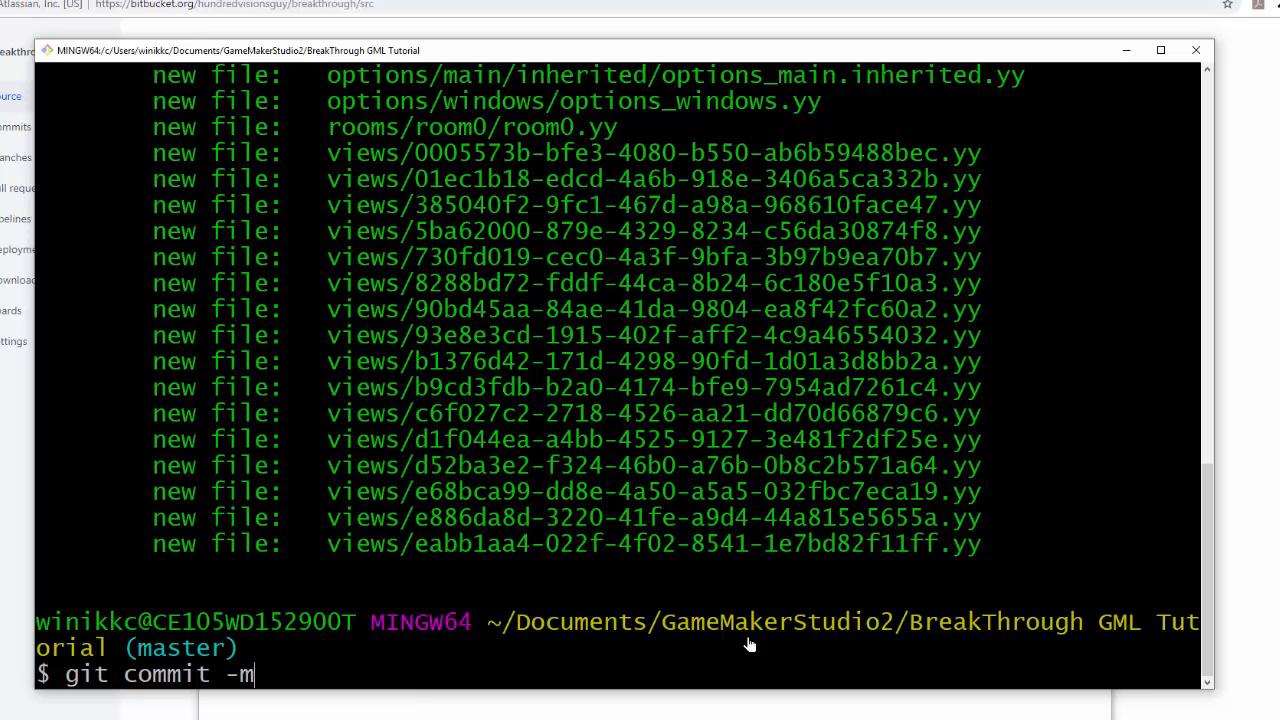
type(" \"first commit\"")
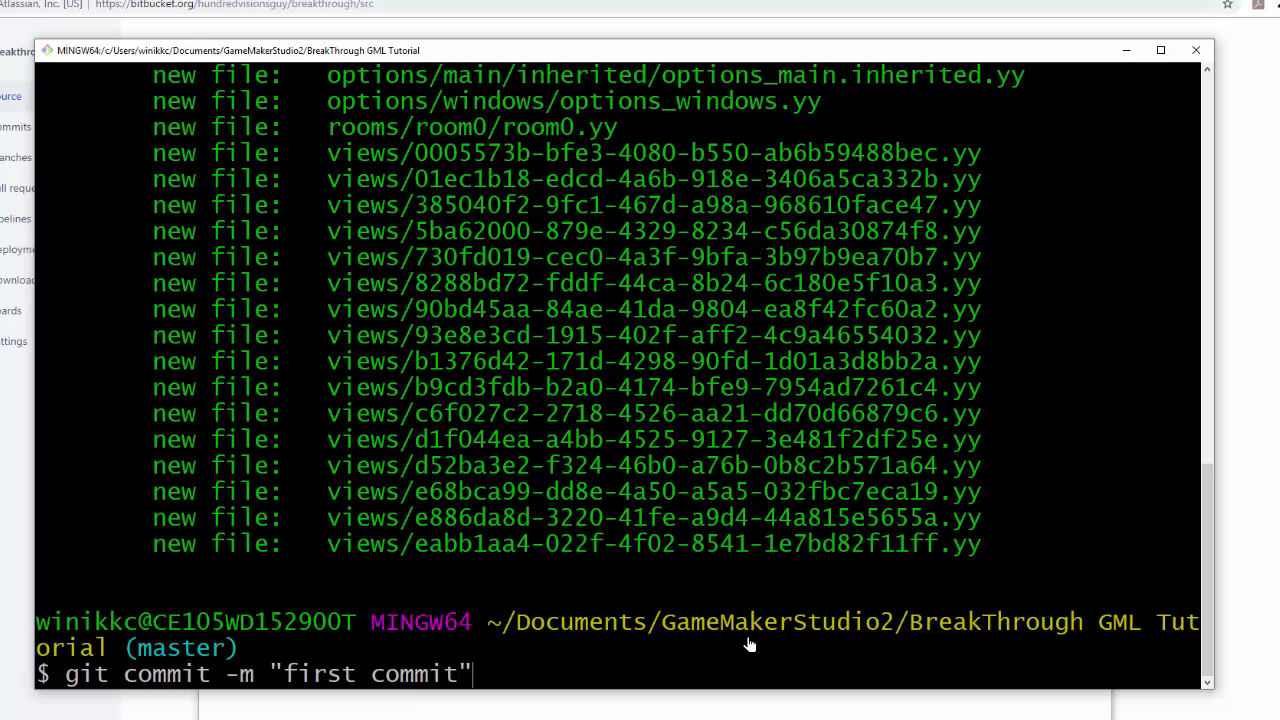
key("Return")
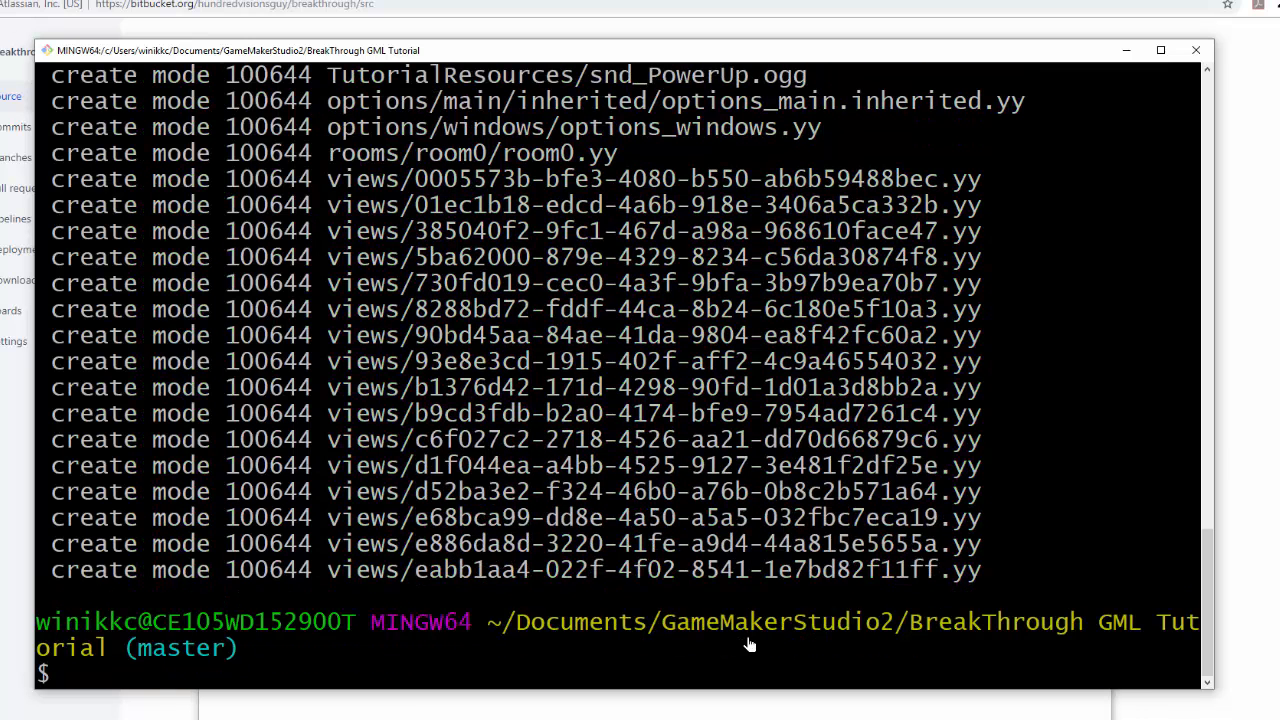
- Review the commit's output and check the repository state with git status
scroll(750, 645, "up", 5)
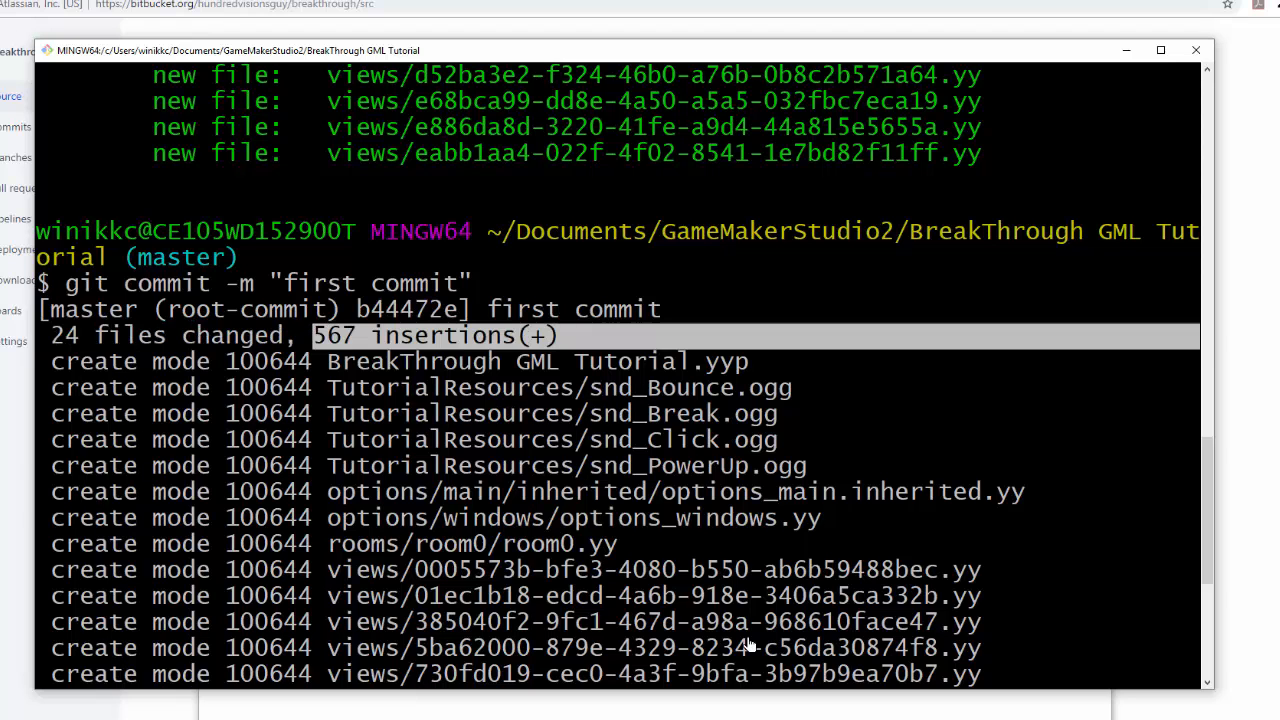
scroll(747, 640, "down", 5)
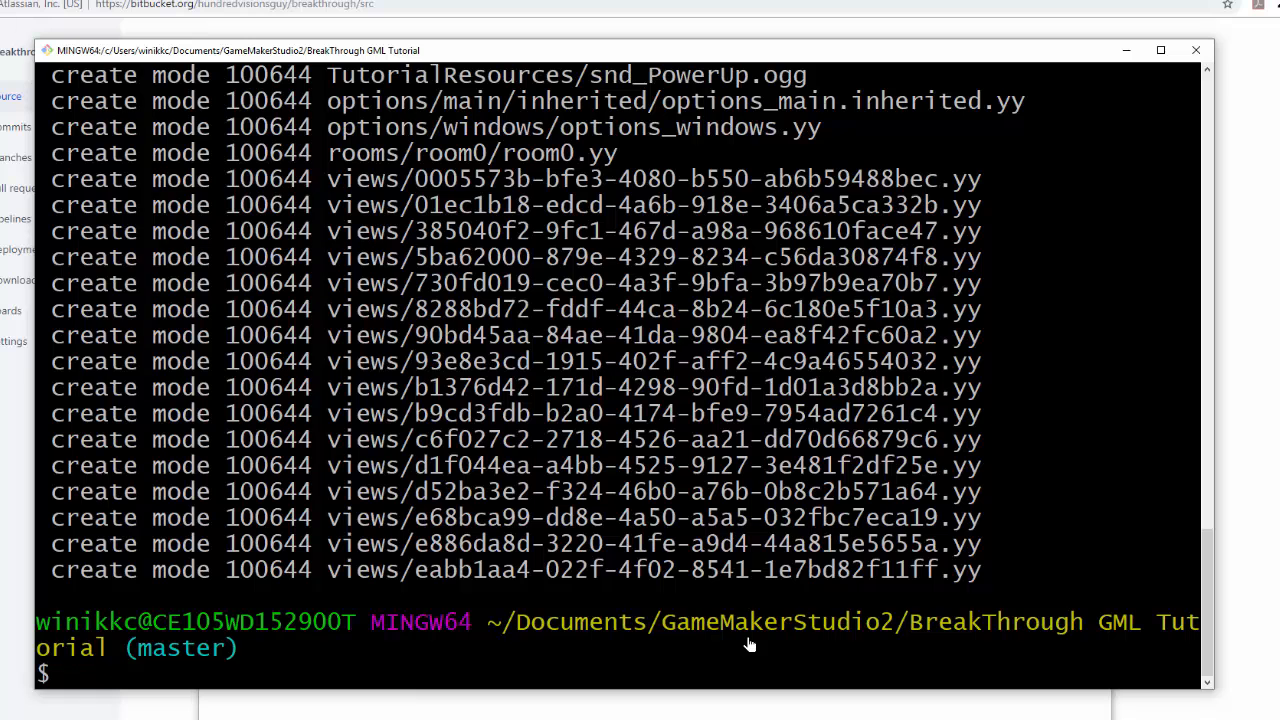
key("Up")
key("Up")
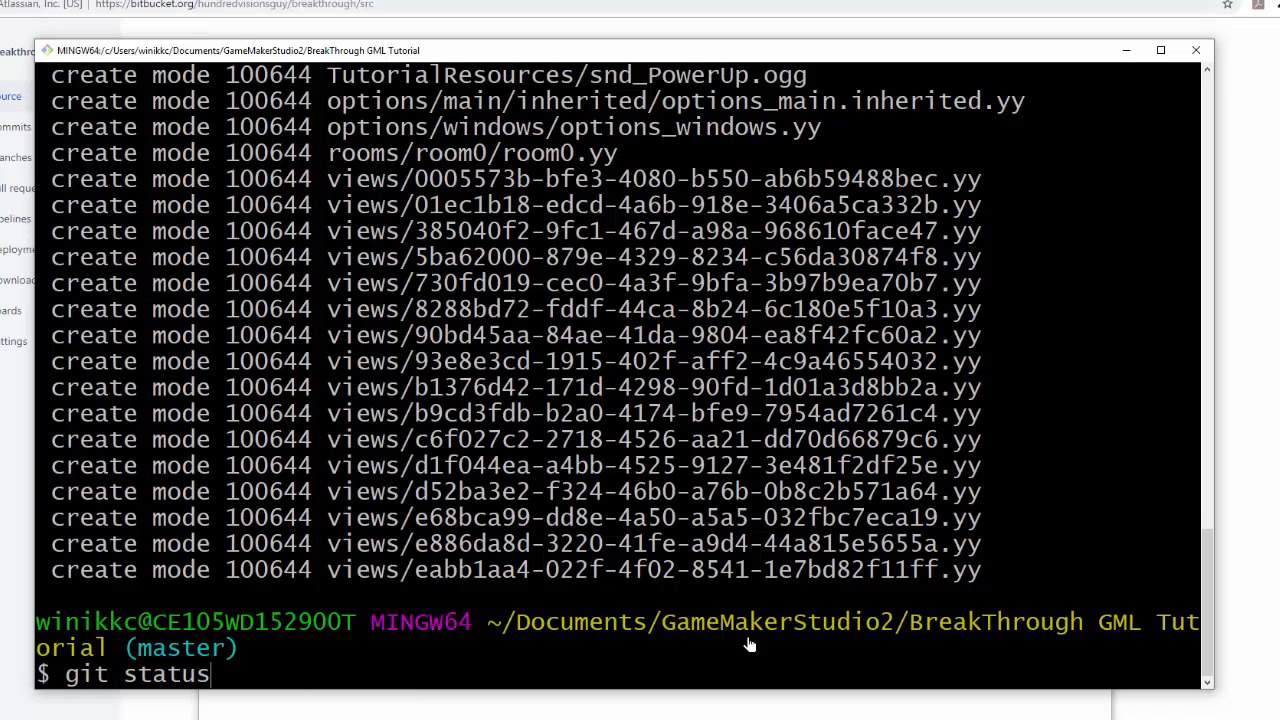
key("Return")
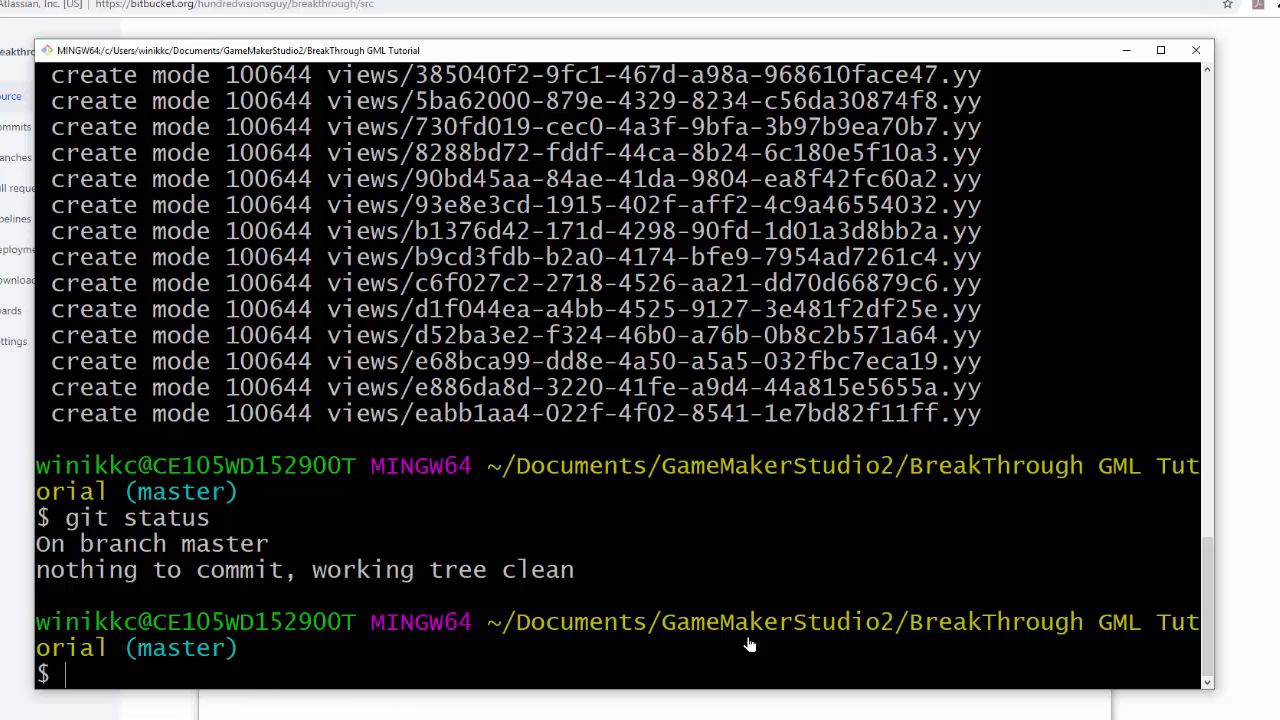
- Look back through the earlier Git commands in the history and run git status once more
key("Up")
key("Up")
key("Up")
key("Up")
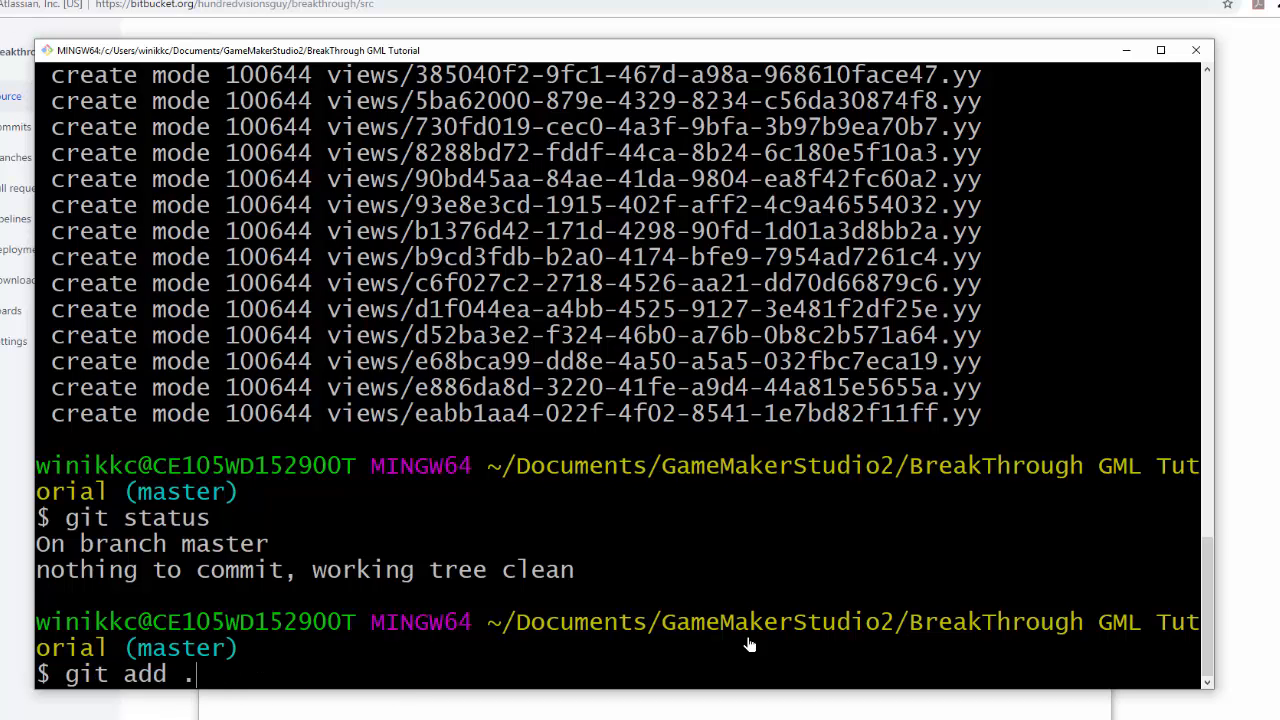
key("Up")
key("Up")
key("Down")
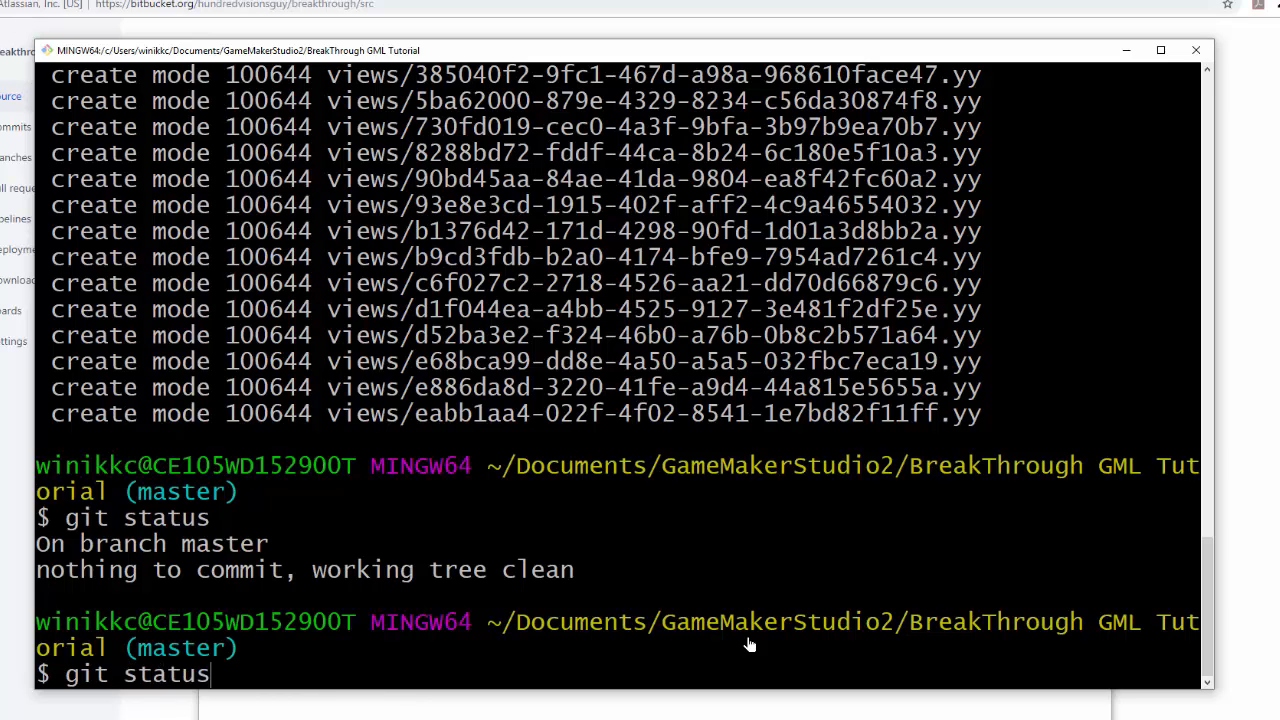
key("Down")
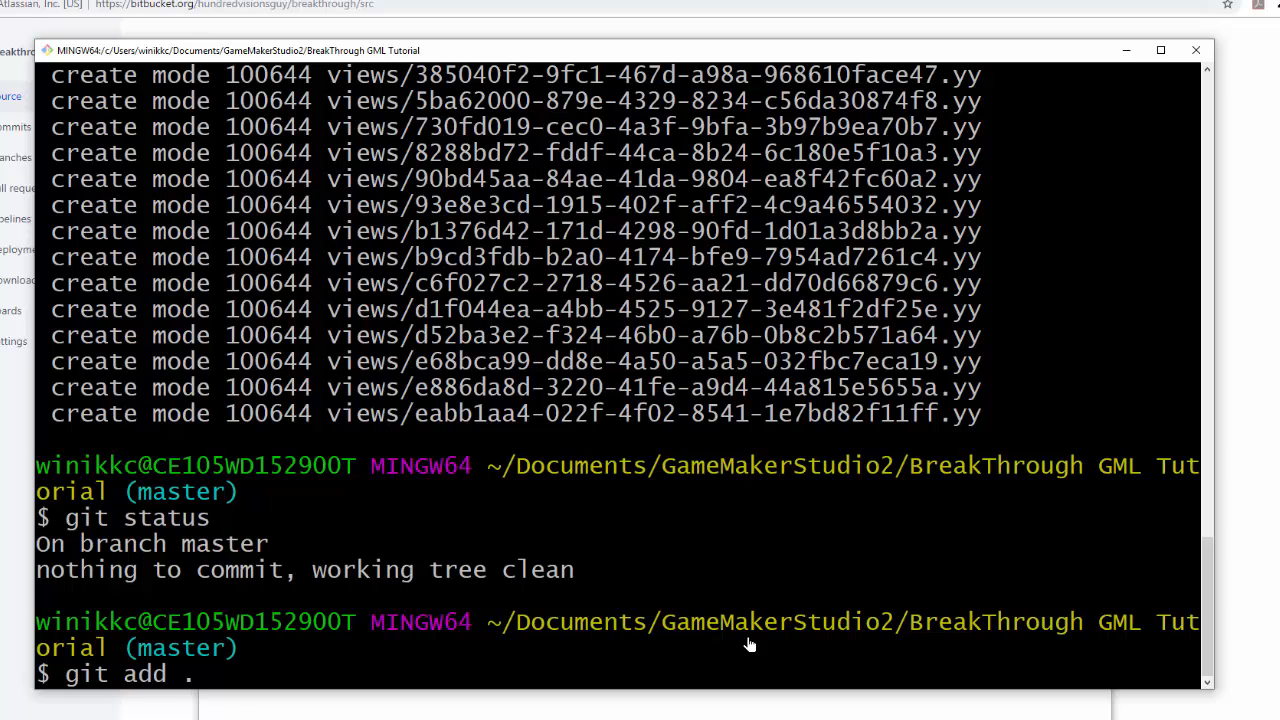
key("Down")
key("Down")
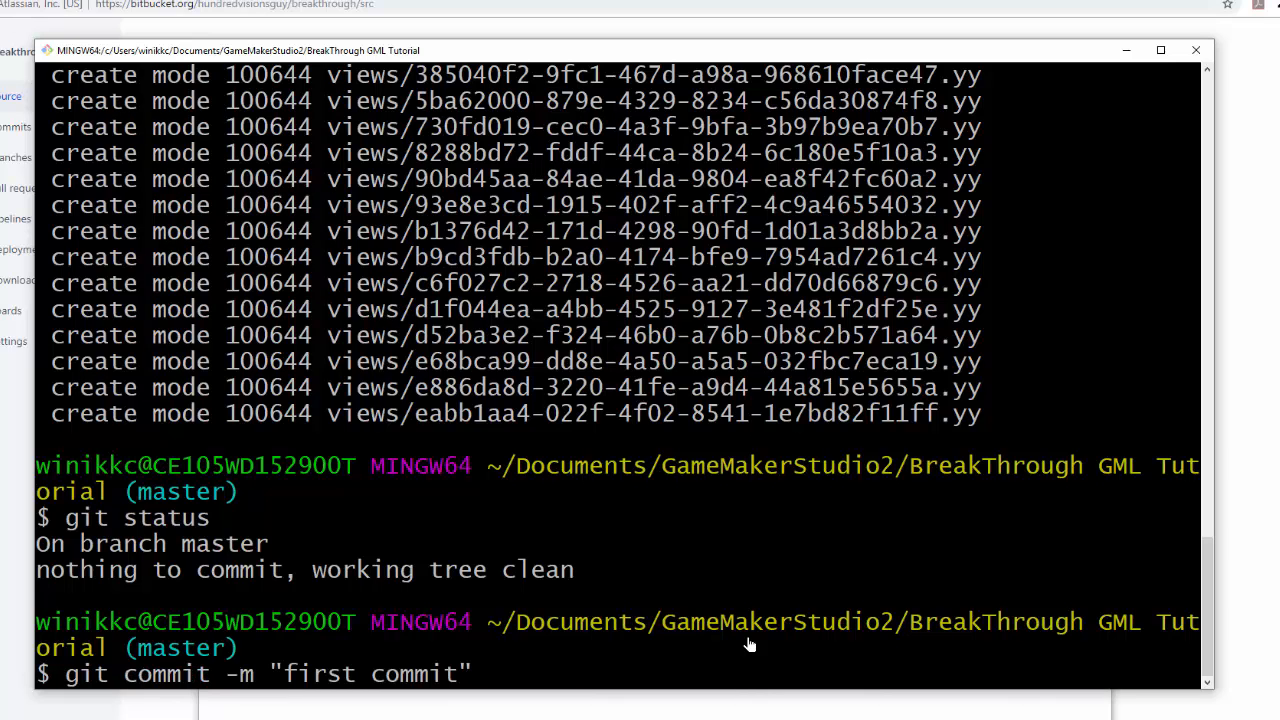
key("Up")
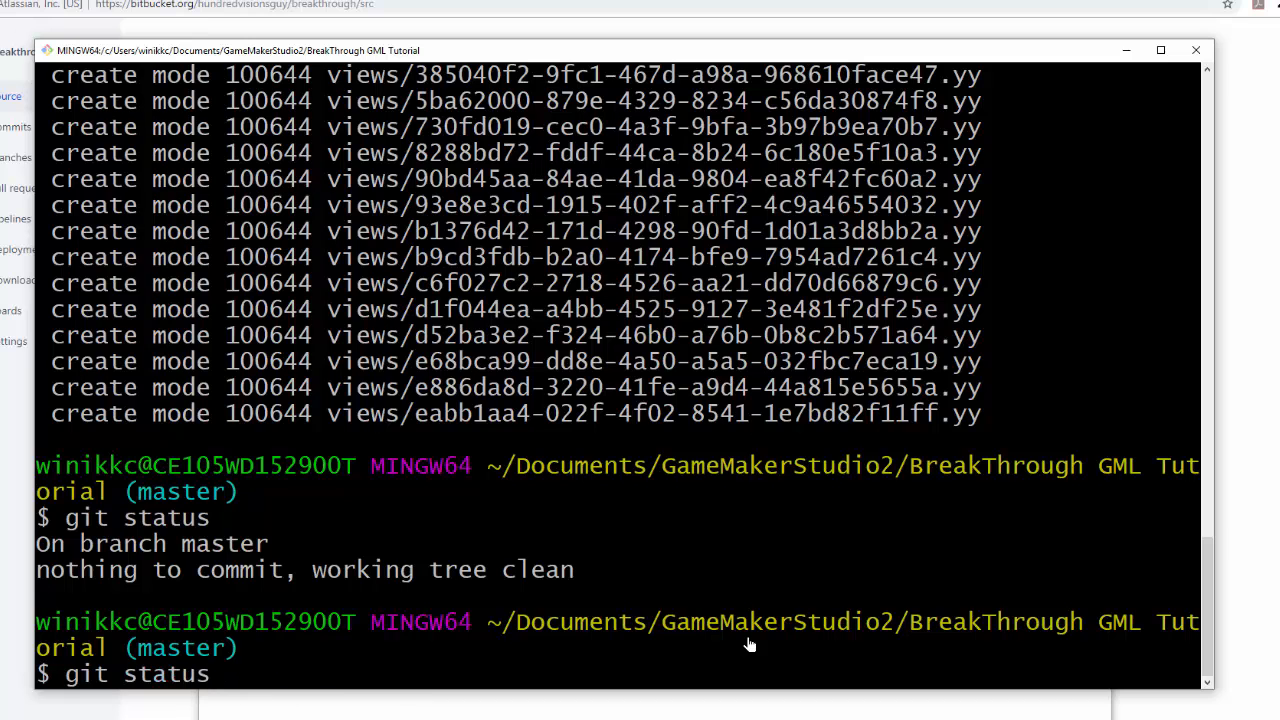
key("Return")
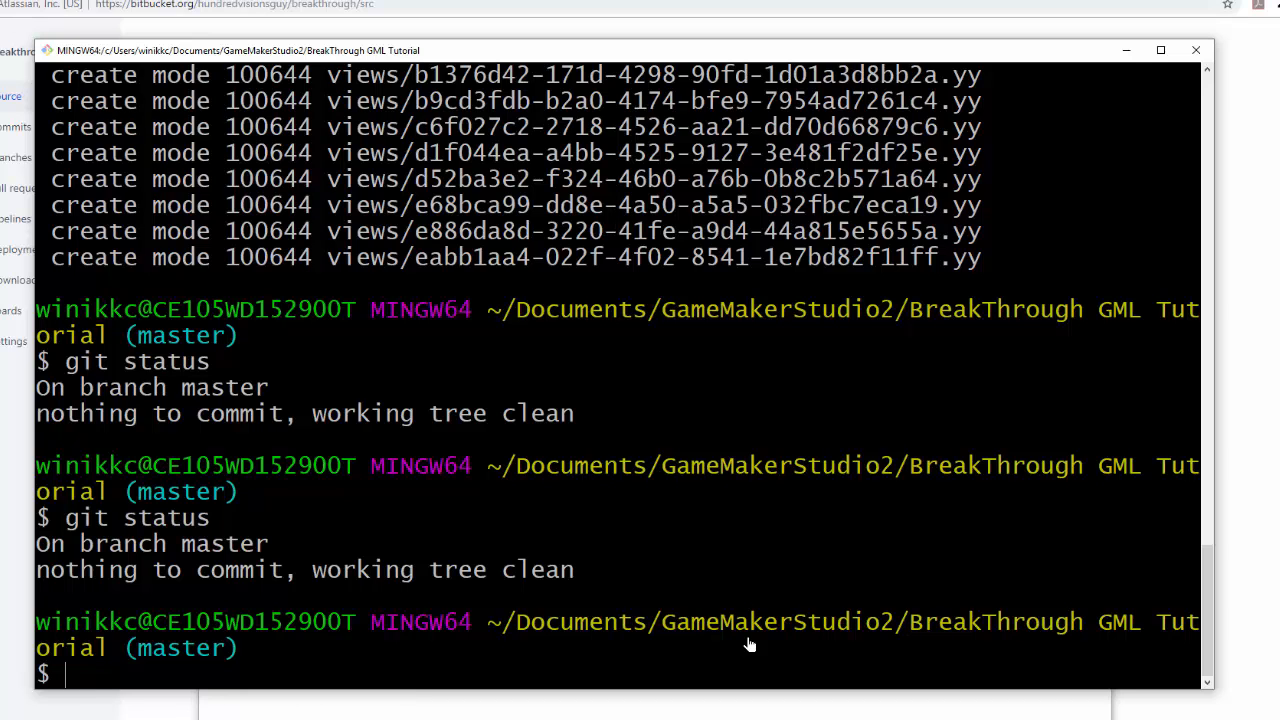
- Switch to Sourcetree, open a new repository tab and add a new folder under Local repositories
key("alt+Tab")
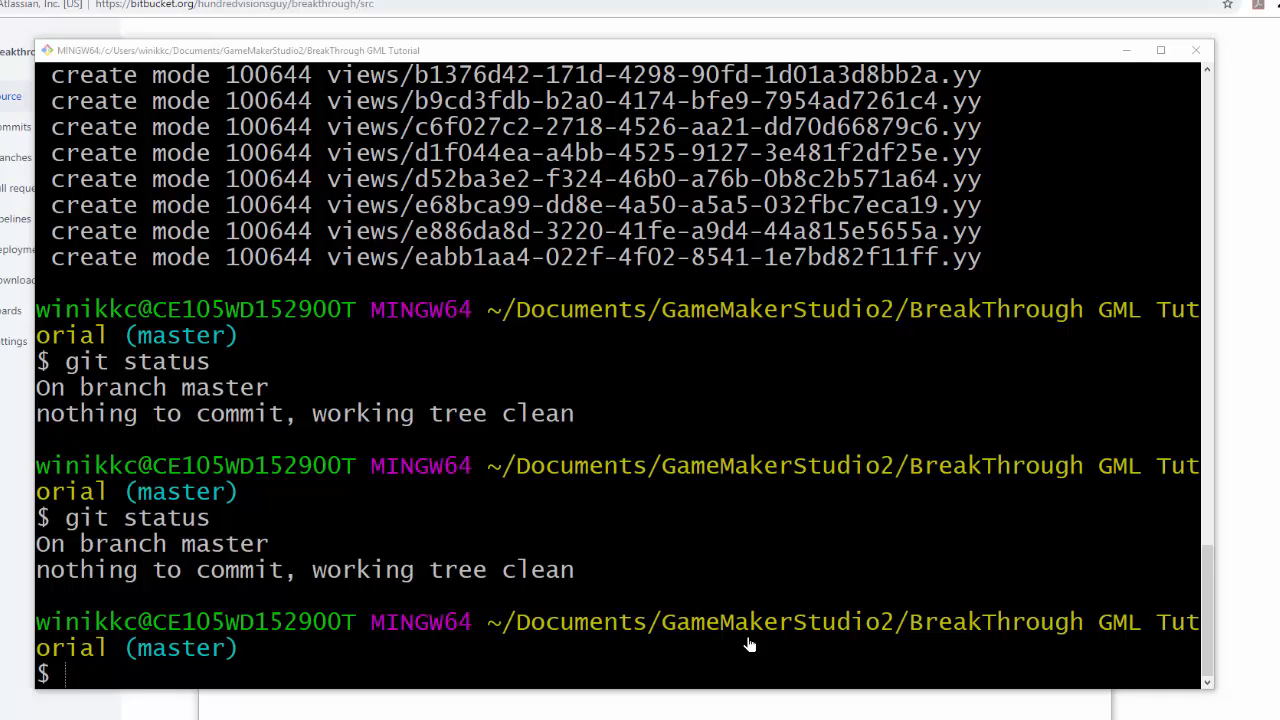
key("alt+Tab")
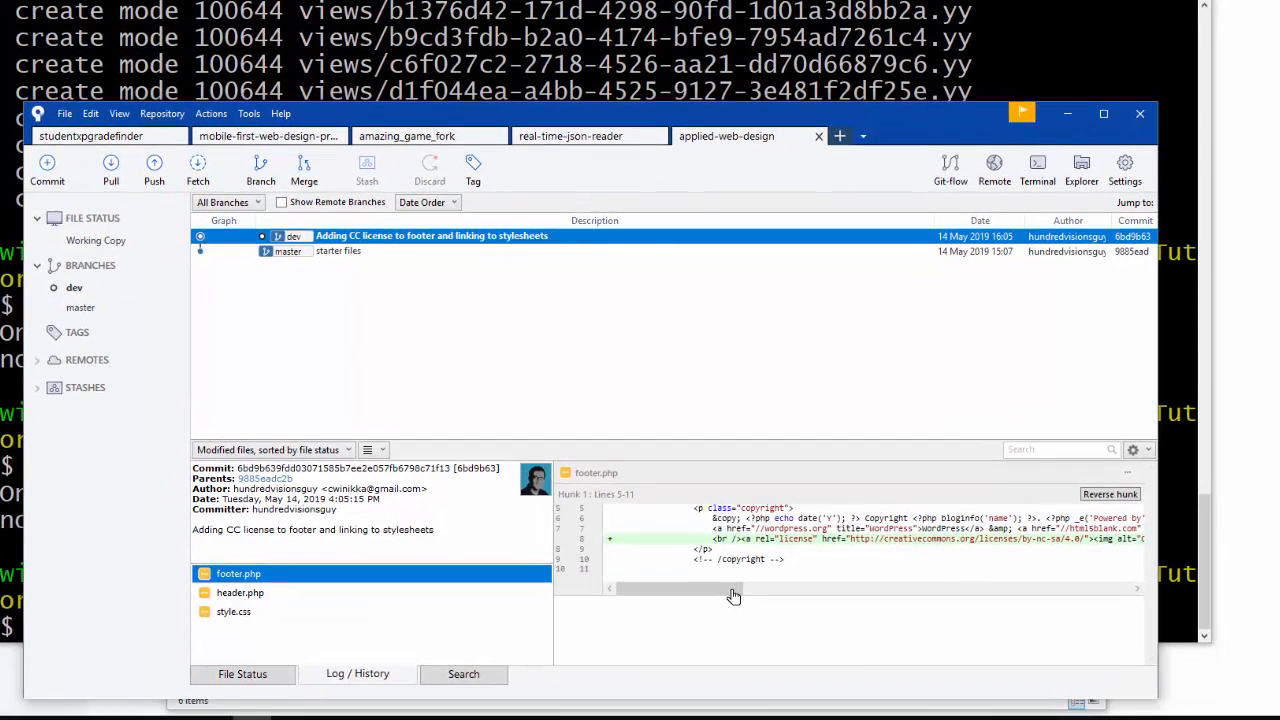
key("alt+Tab")
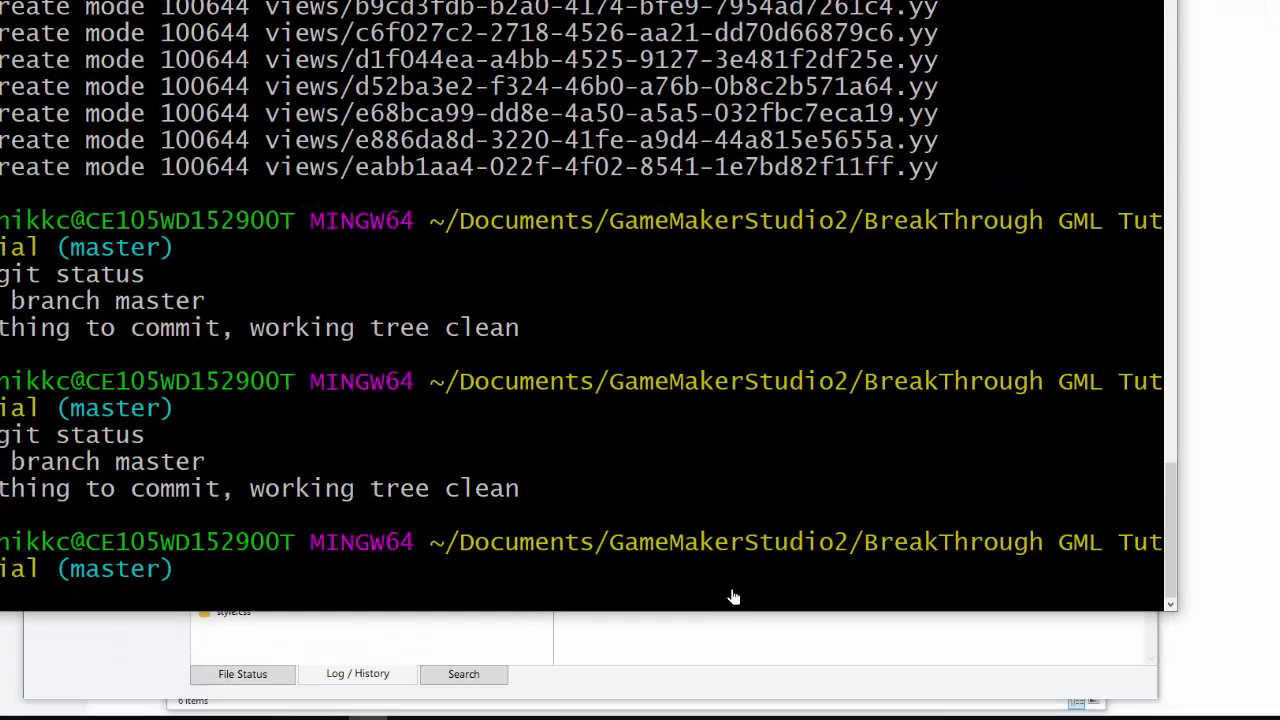
key("alt+Tab")
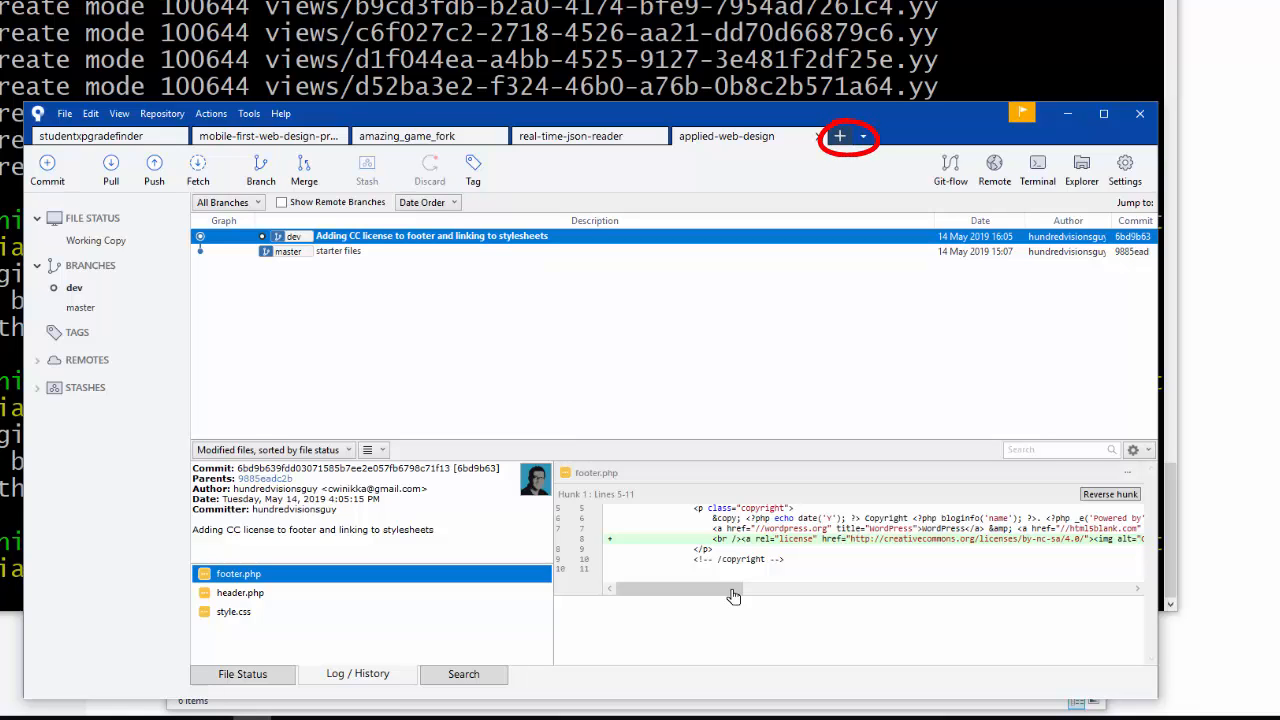
key("ctrl+t")
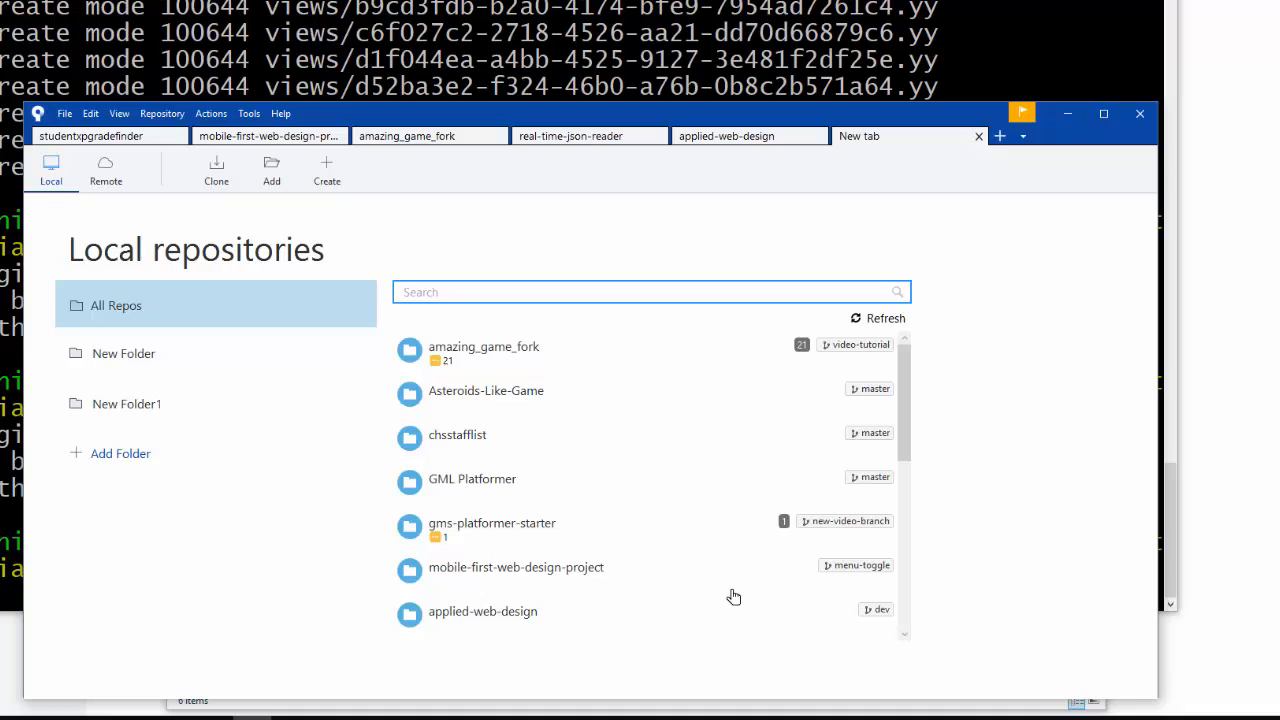
left_click(120, 454)
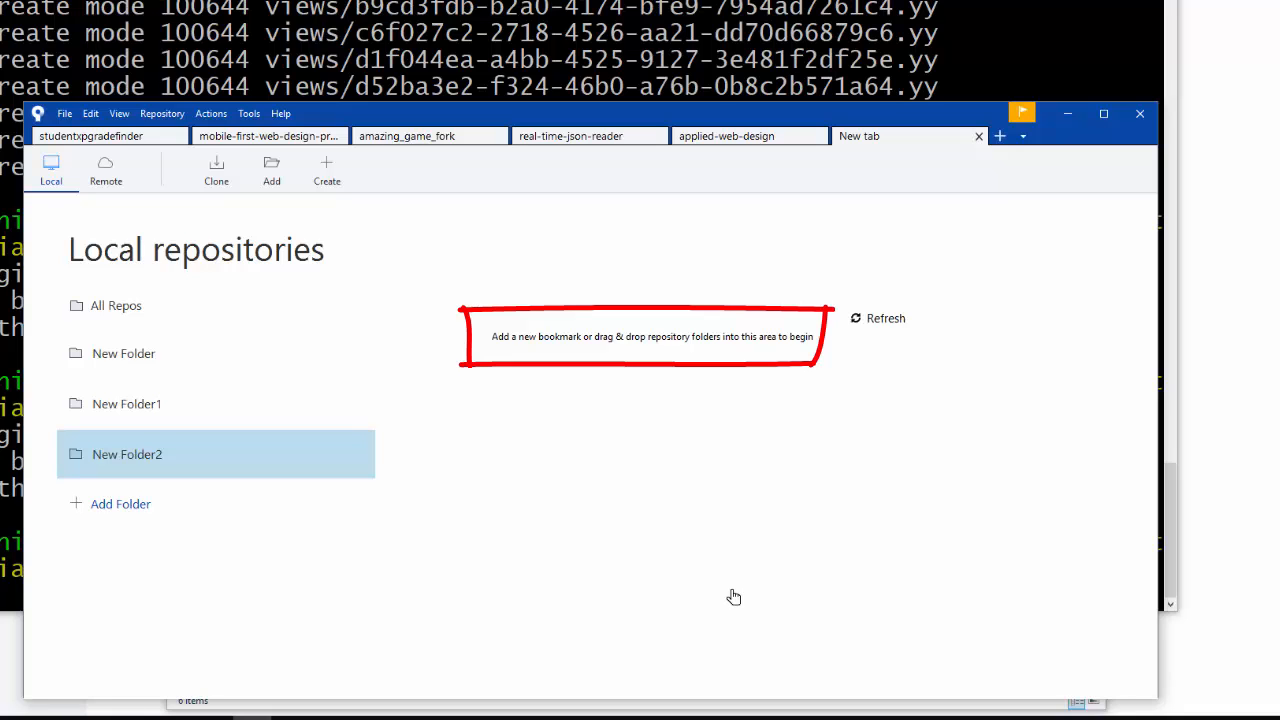
- Arrange File Explorer beside Sourcetree and add the BreakThrough GML Tutorial folder to Sourcetree as a local repository
left_click_drag(798, 115, 958, 0)
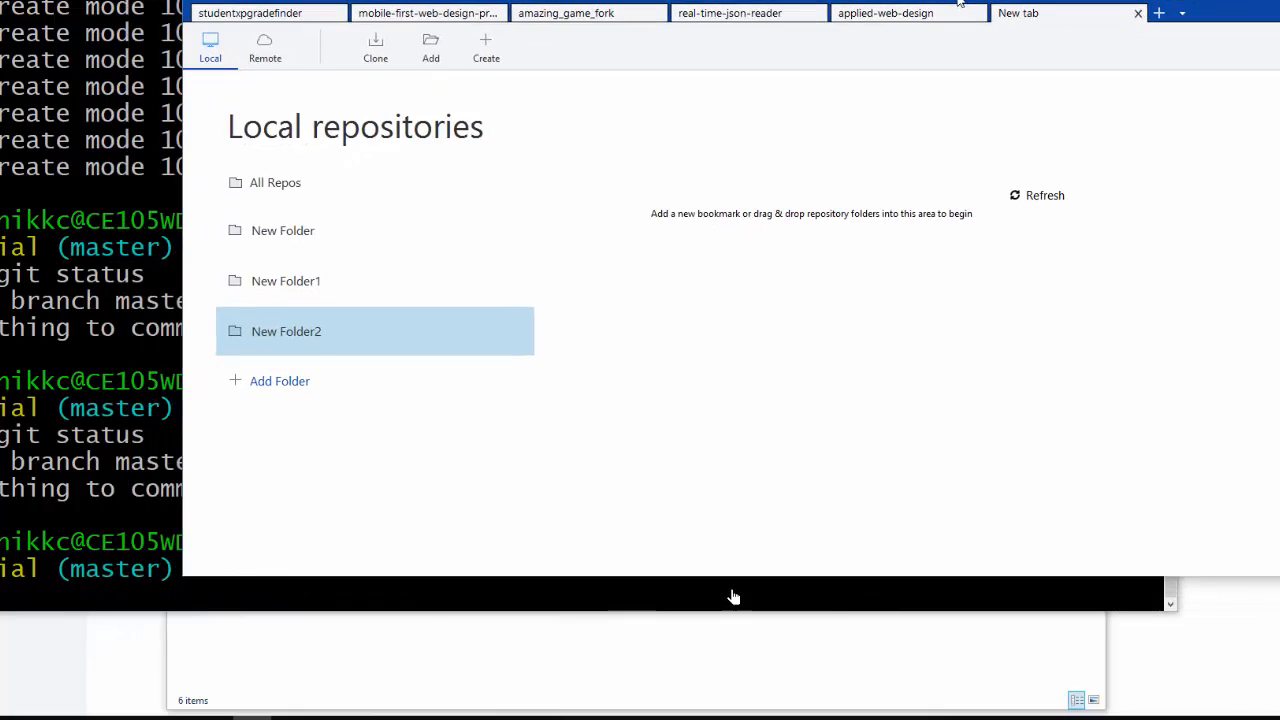
left_click(19, 718)
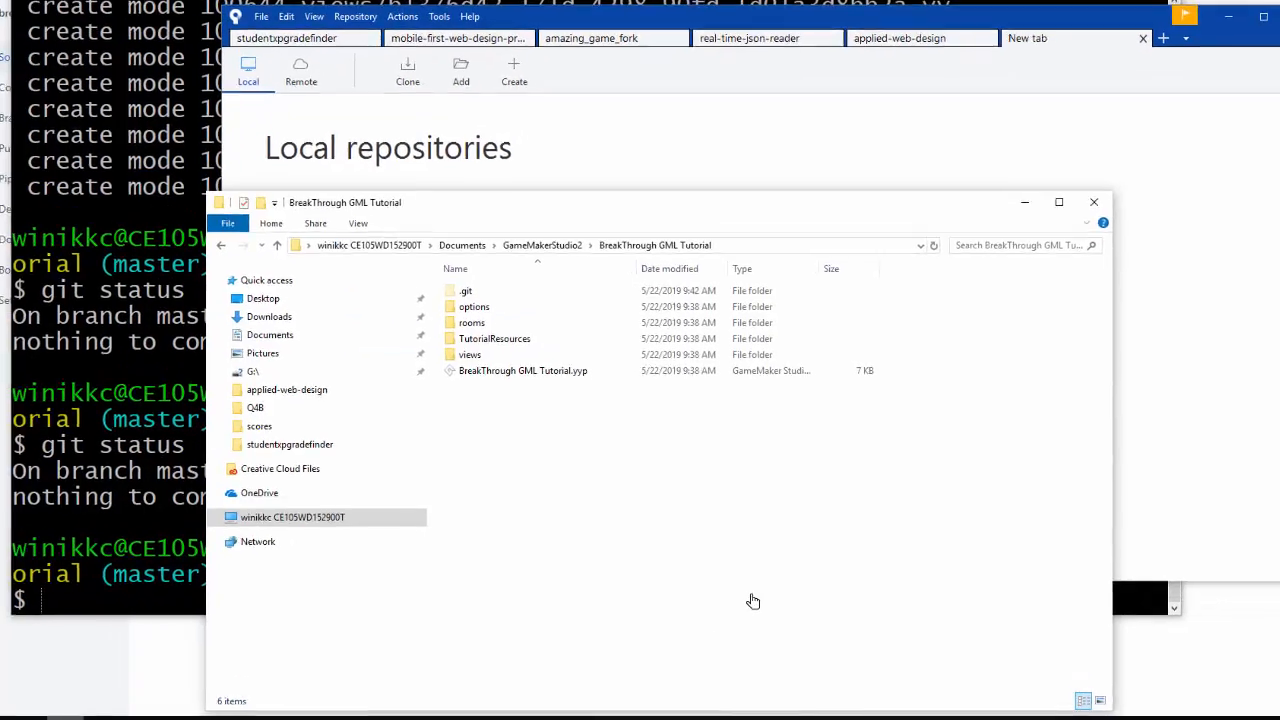
left_click_drag(680, 194, 619, 364)
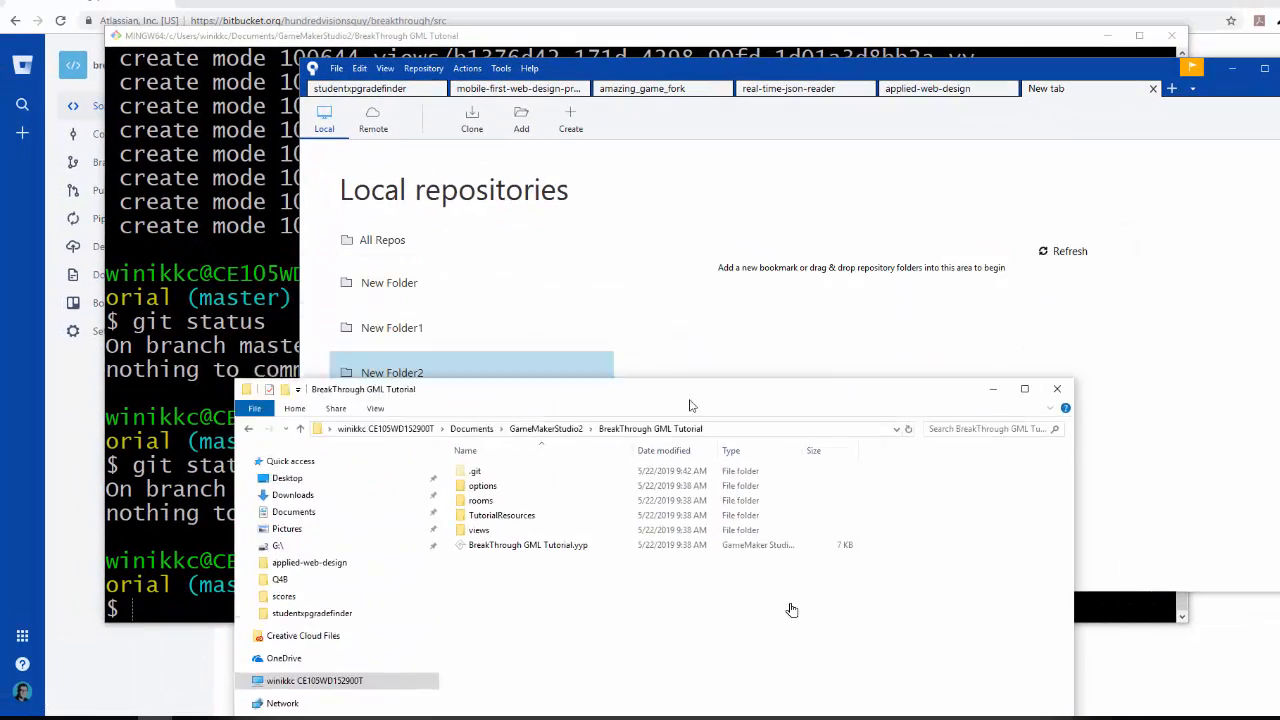
left_click_drag(690, 405, 742, 340)
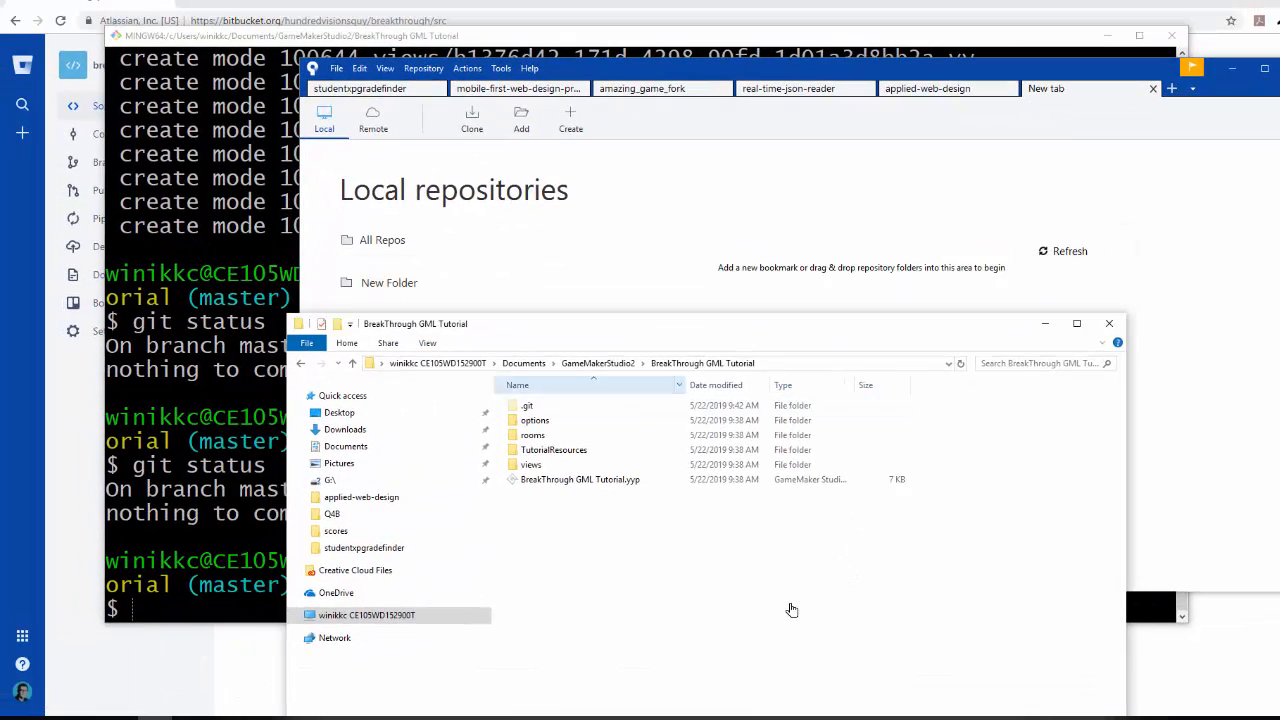
key("alt+Up")
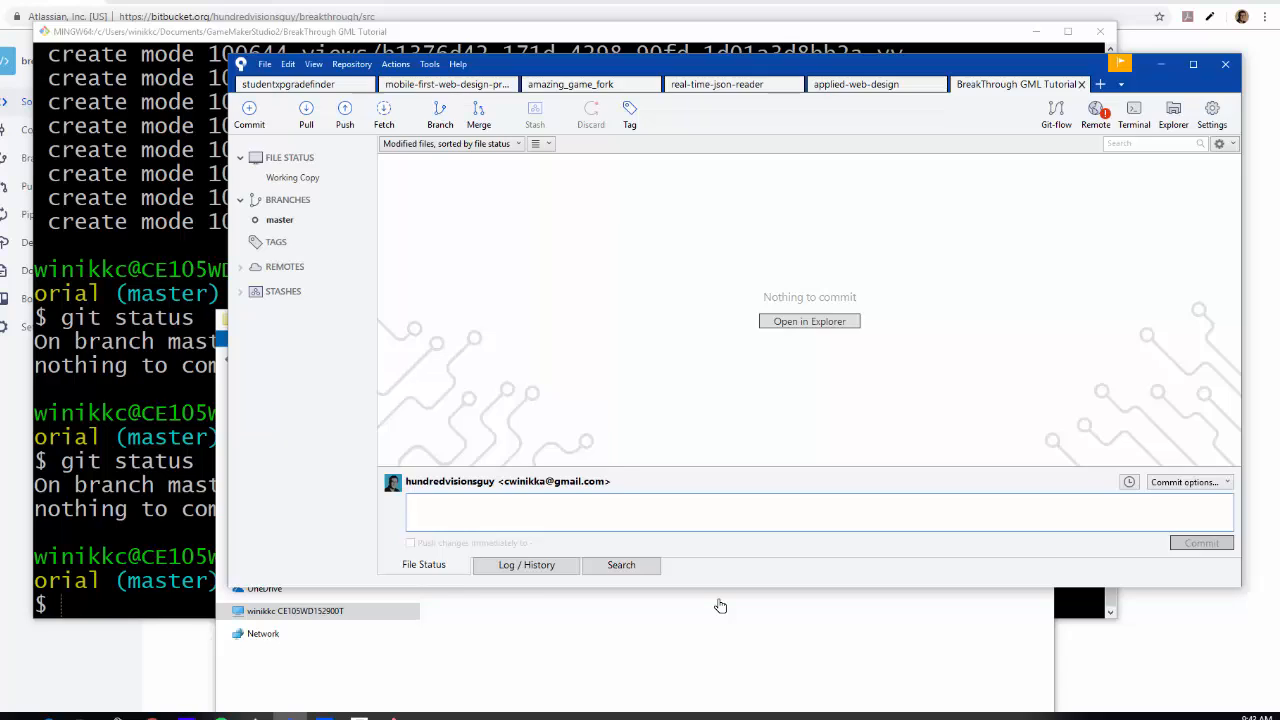
- Review the commands for connecting an existing repository on the Bitbucket page, and return to Sourcetree
key("alt+Tab")
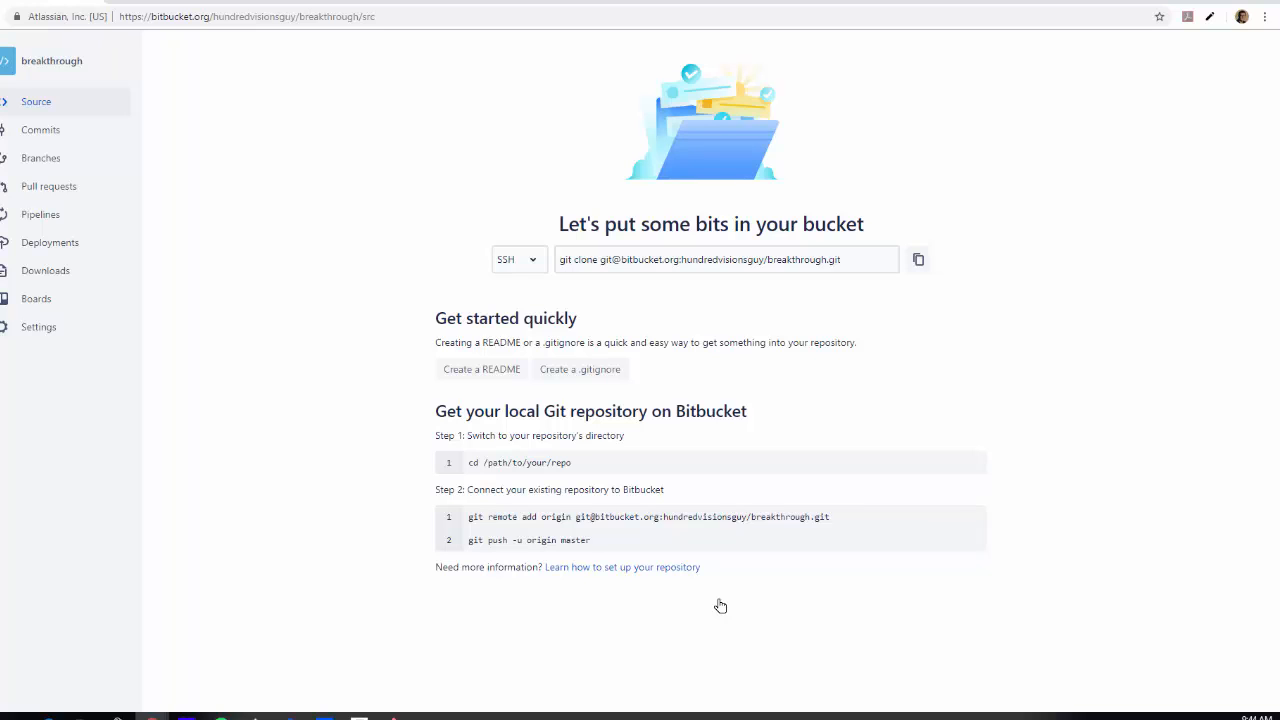
left_click_drag(468, 517, 591, 541)
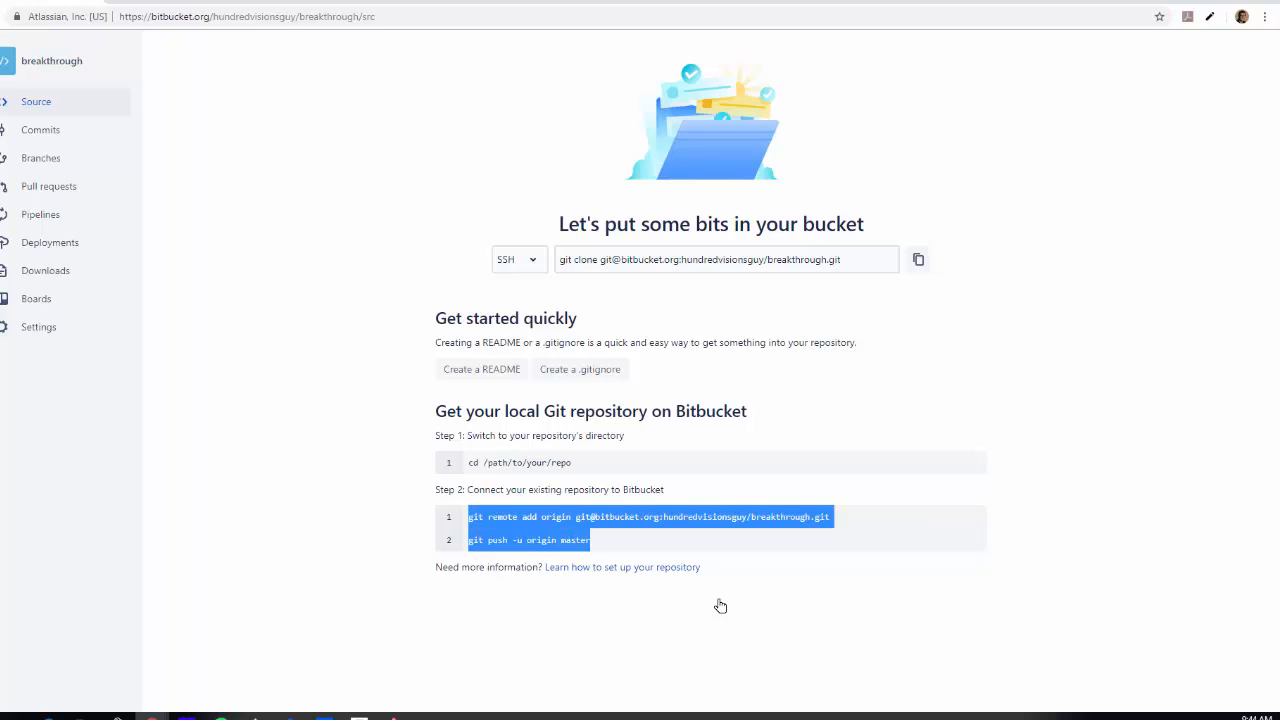
left_click(720, 606)
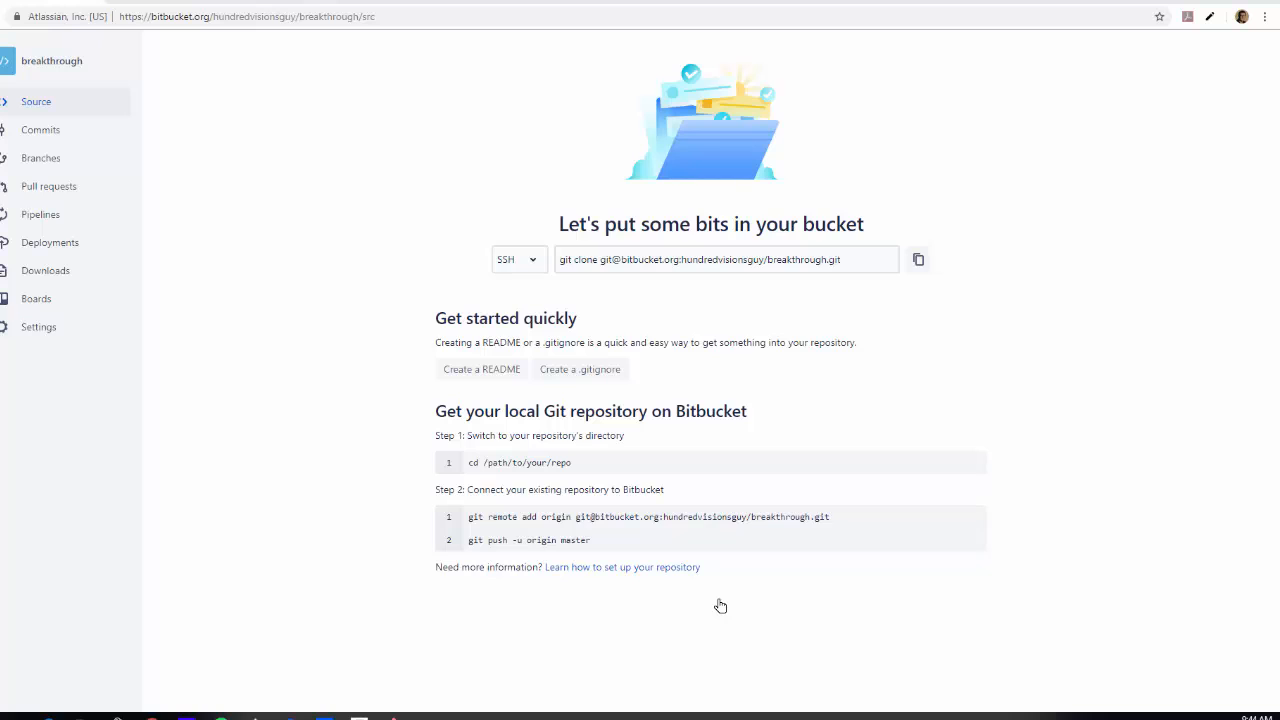
key("alt+Tab")
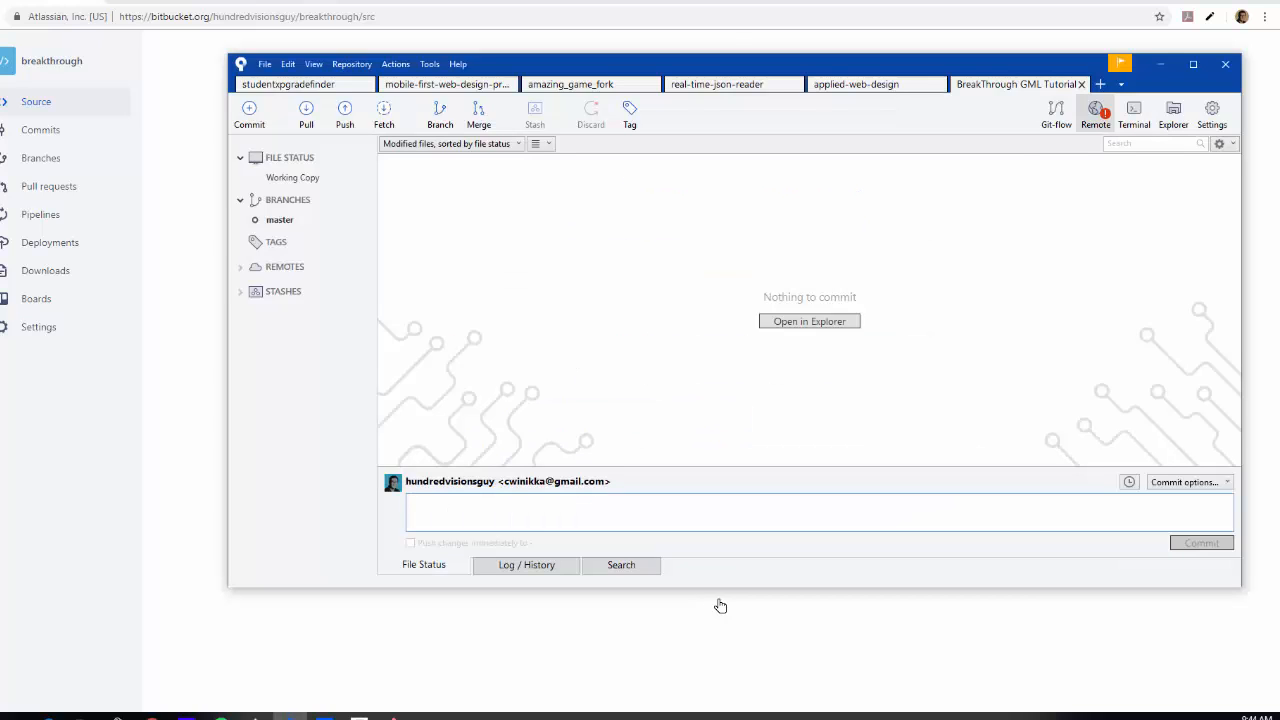
- Start adding a remote to the BreakThrough GML Tutorial repository and choose the Bitbucket account as its remote account
left_click(1095, 112)
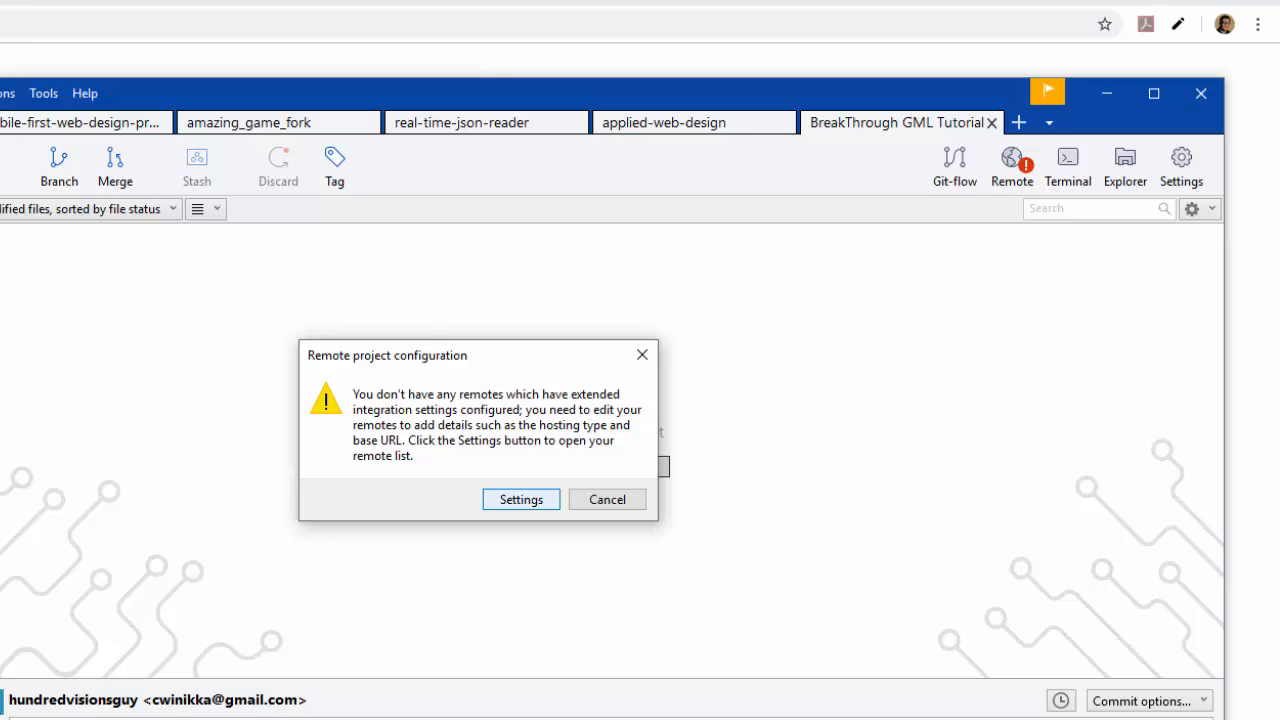
key("Return")
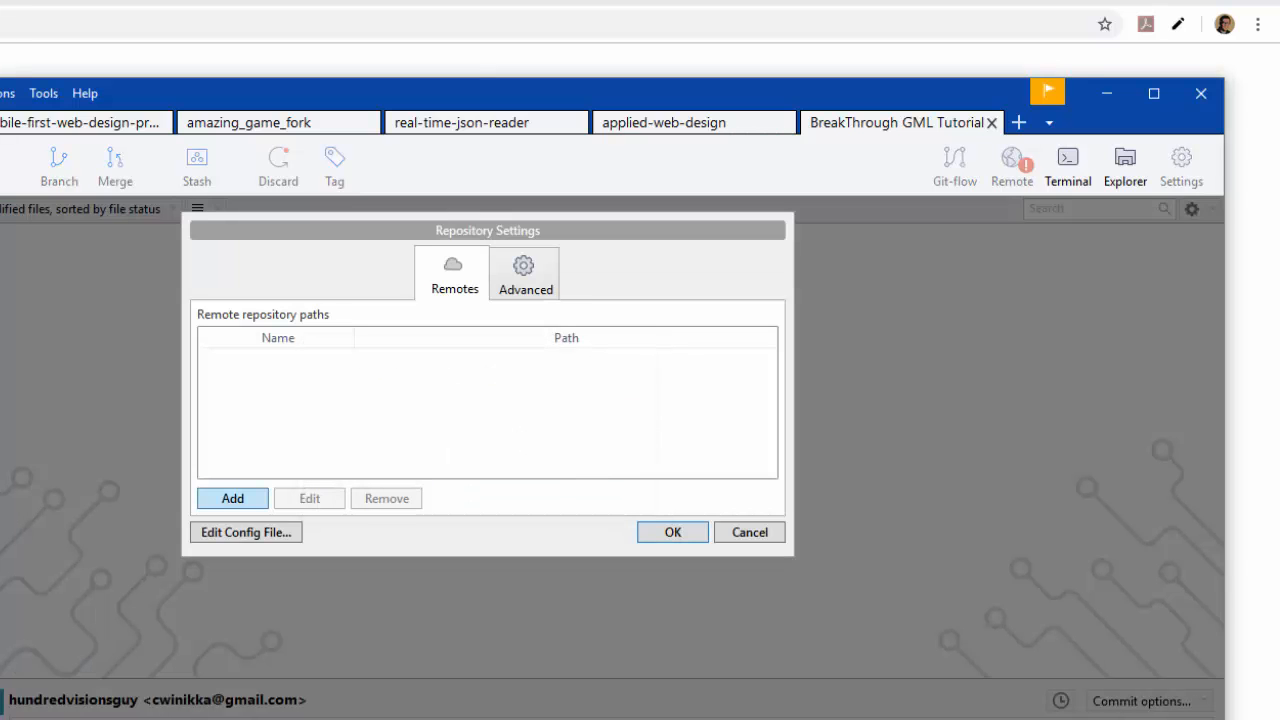
left_click(233, 498)
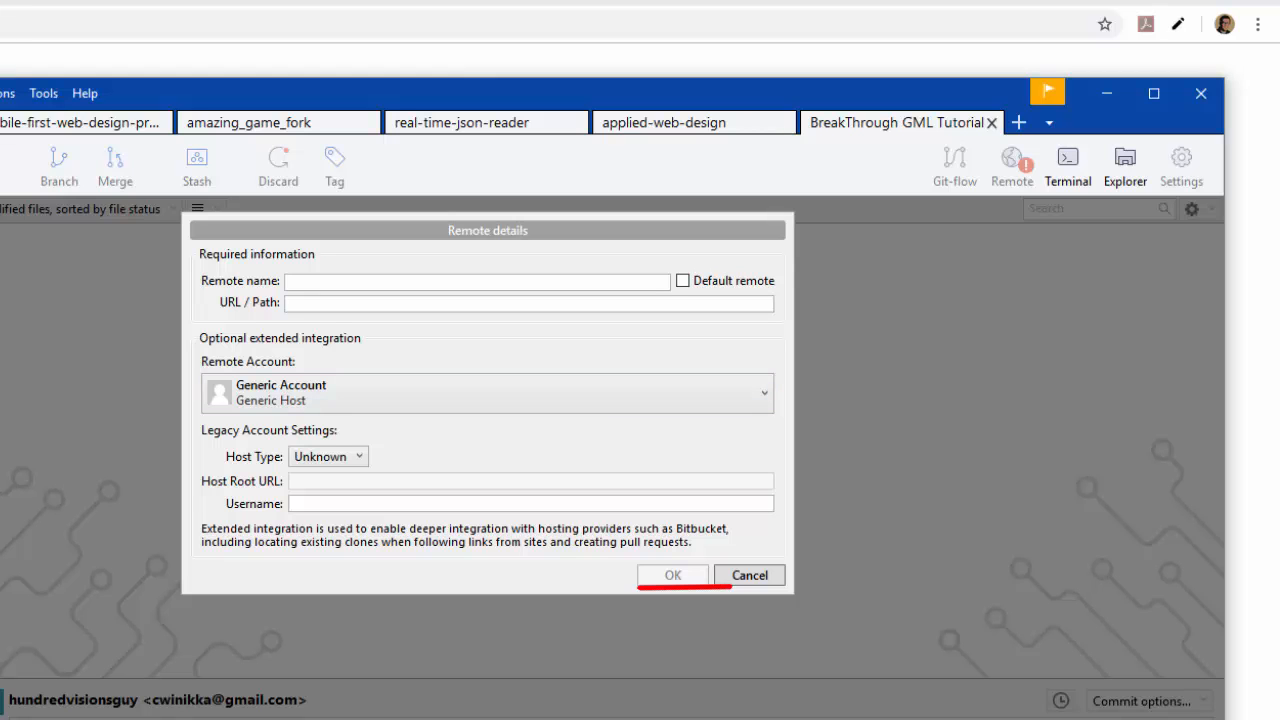
left_click(488, 393)
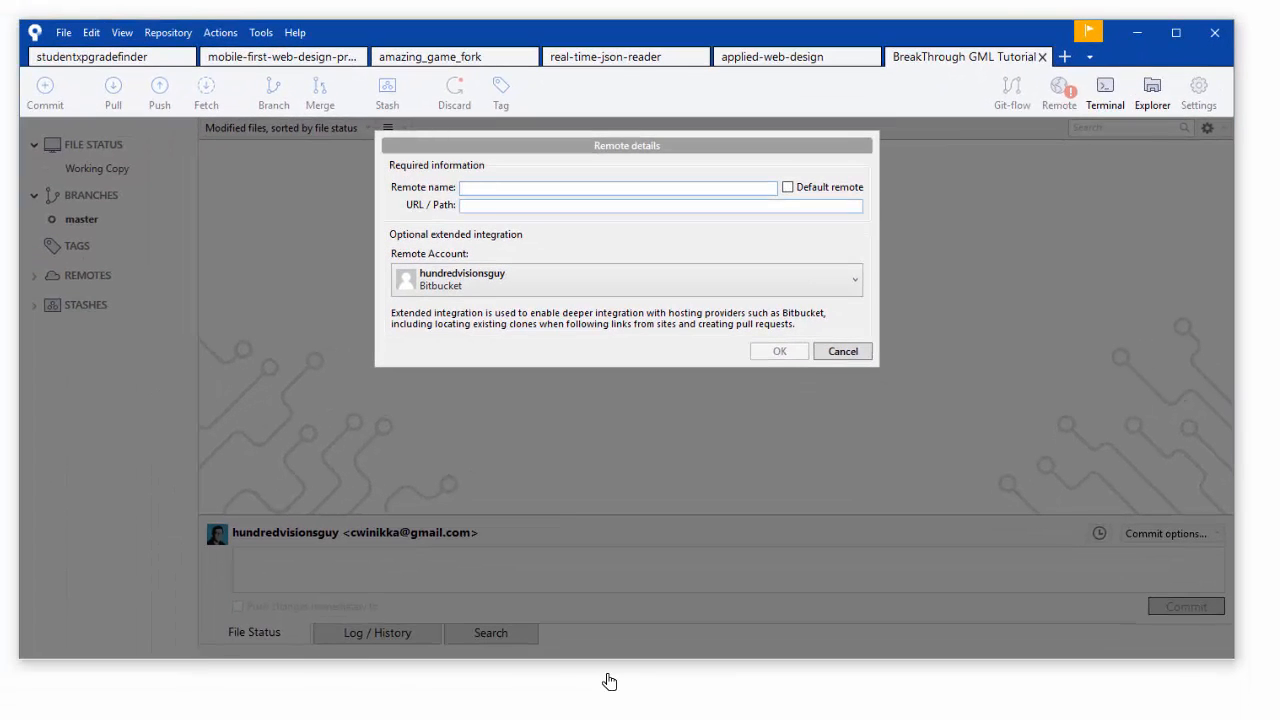
- Copy the repository name "breakthrough" from the remote command on the Bitbucket page and return to the remote details in Sourcetree
key("Tab")
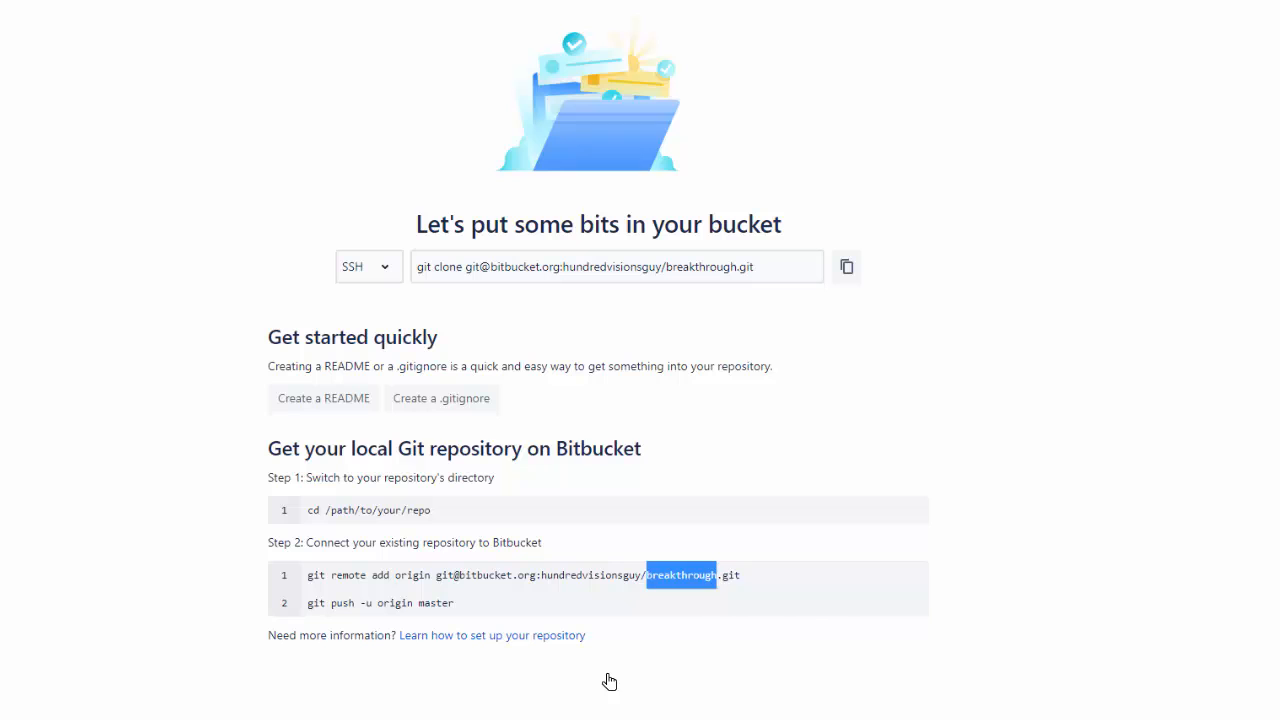
right_click(693, 577)
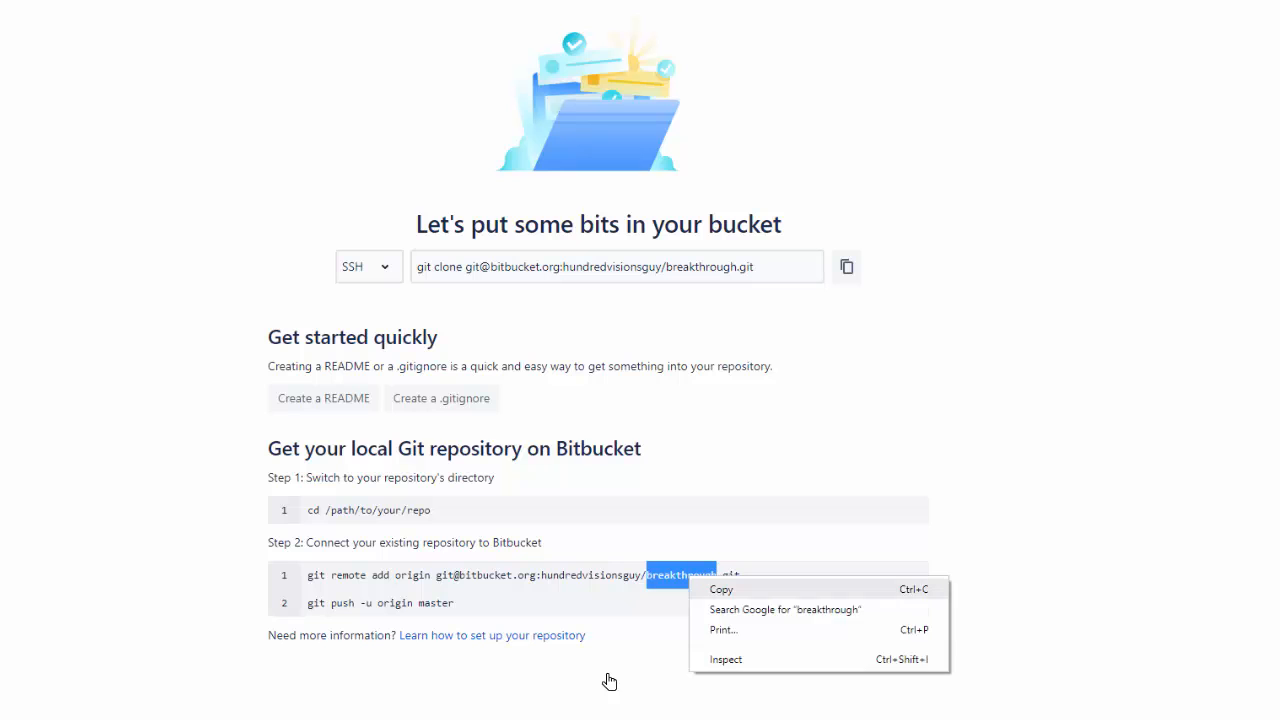
left_click(718, 589)
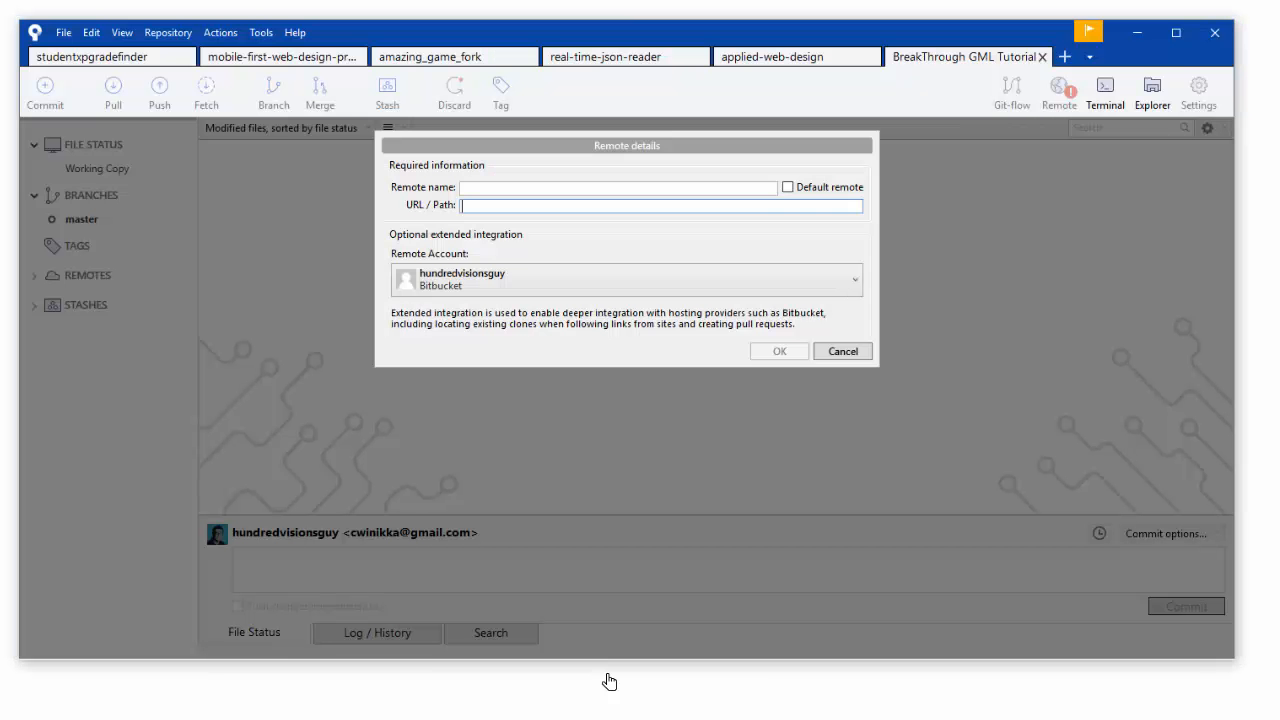
- Name the remote "breakthrough" and copy the repository's SSH address from the remote command on the Bitbucket page
type("breakthrough")
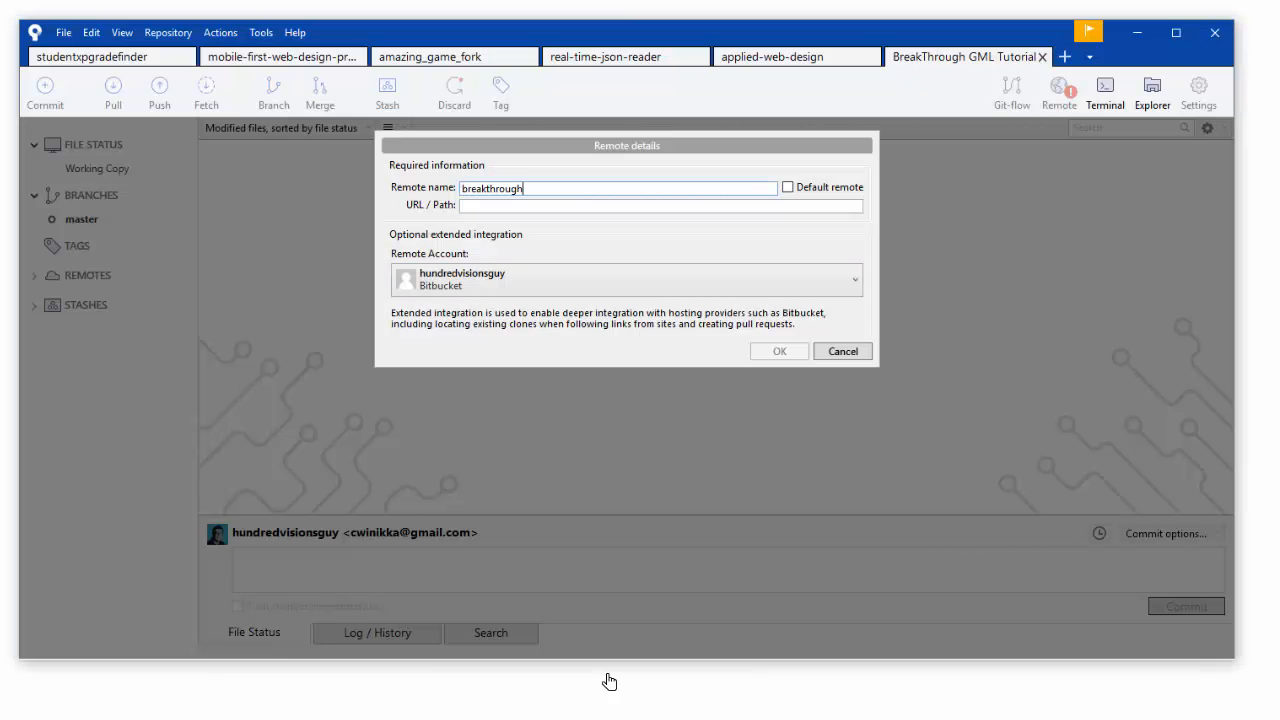
right_click(545, 206)
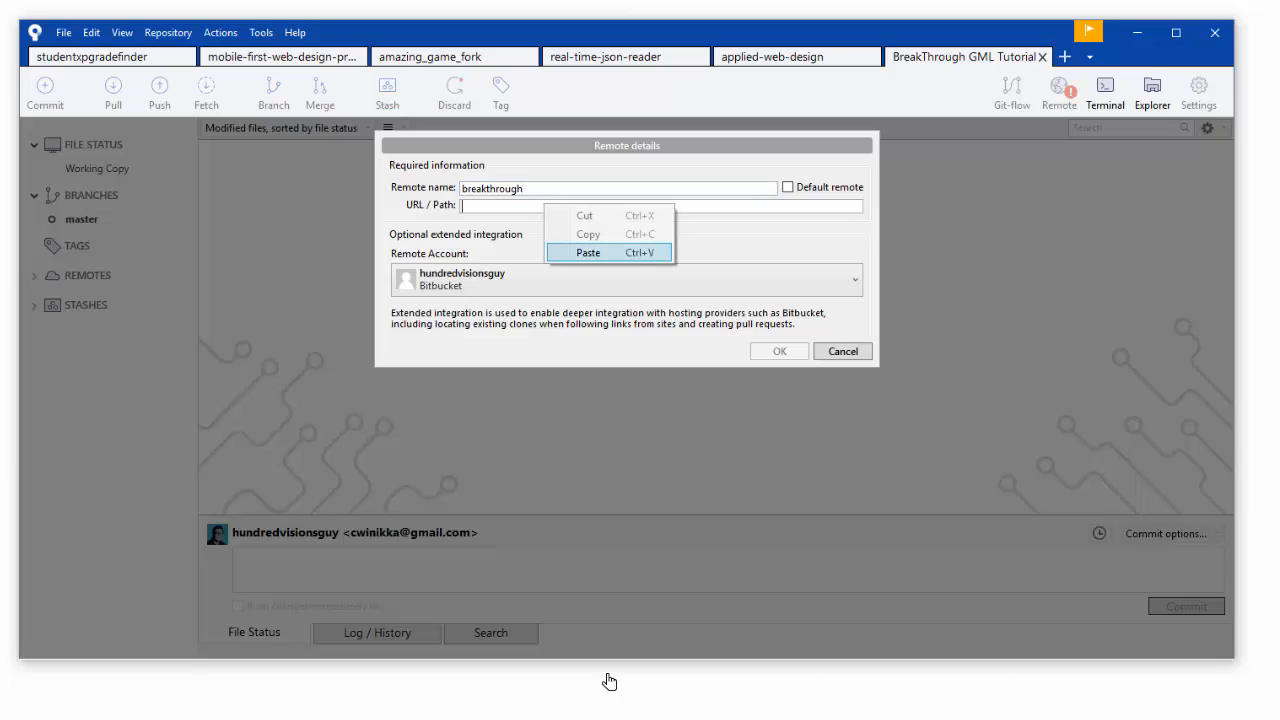
left_click(588, 253)
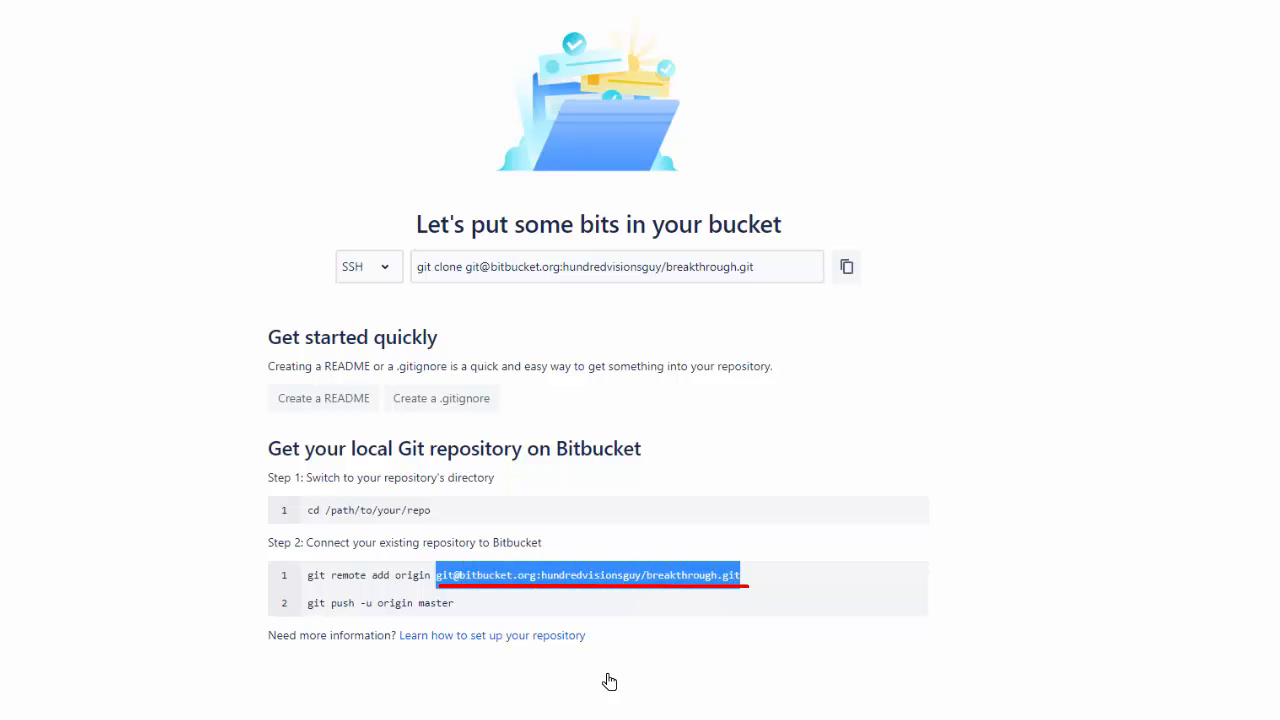
right_click(630, 582)
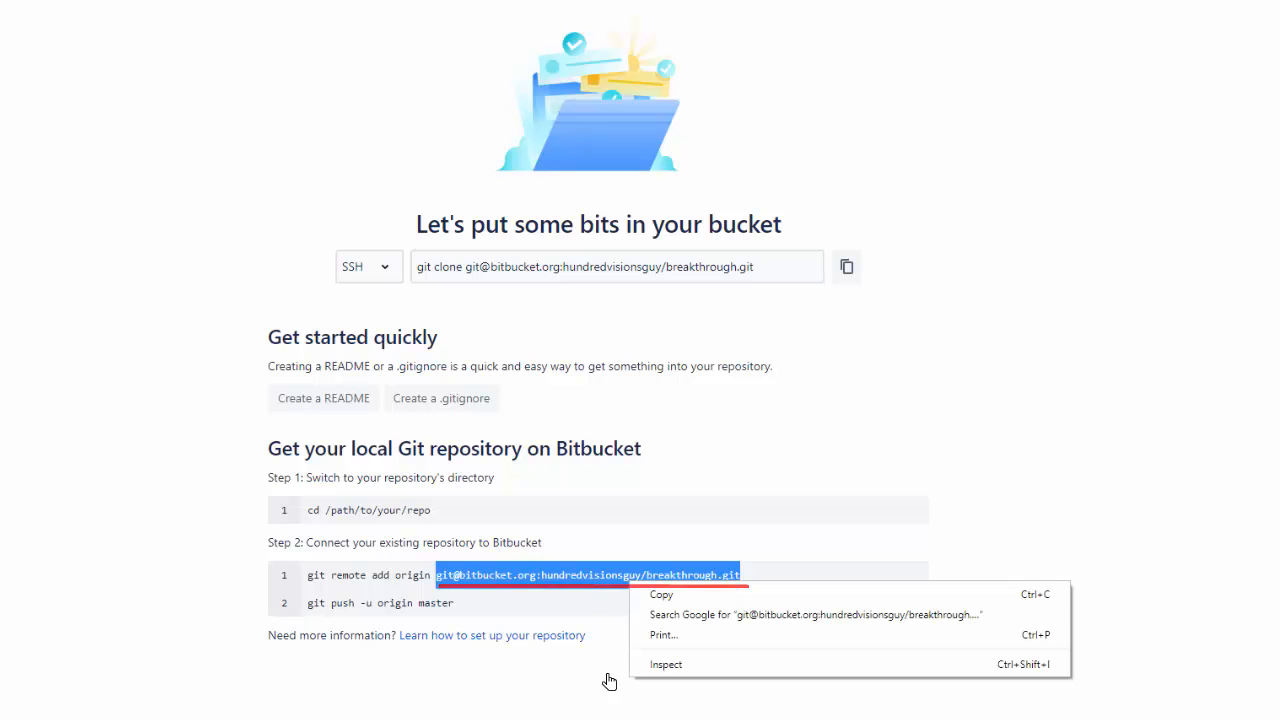
left_click(662, 596)
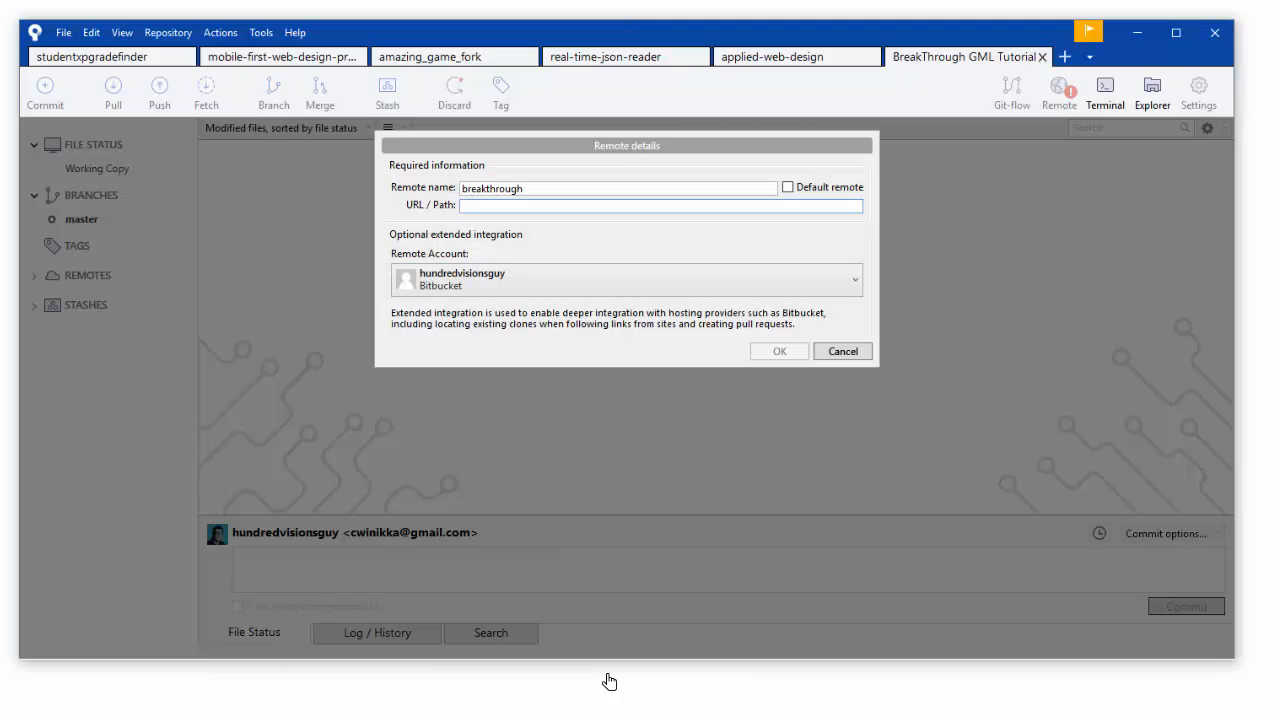
- Paste the copied Bitbucket SSH address as the remote's URL in Sourcetree and save the remote
right_click(541, 206)
left_click(575, 261)
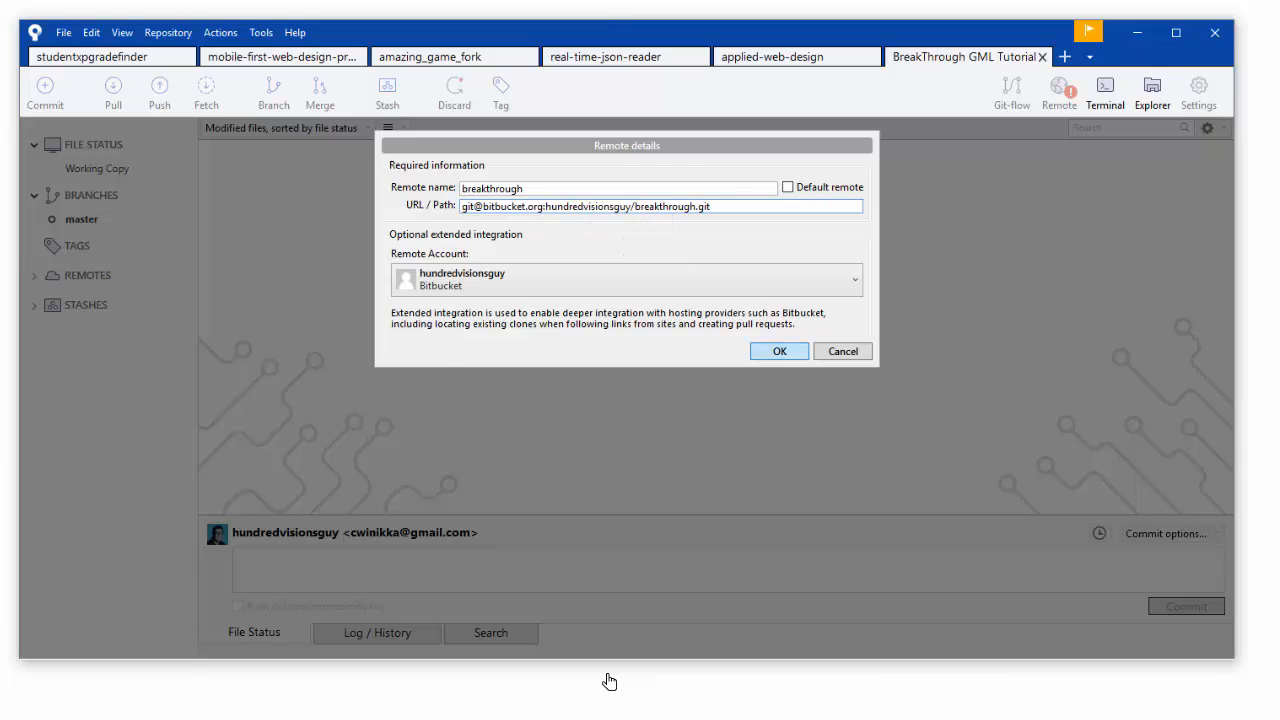
key("Return")
key("Return")
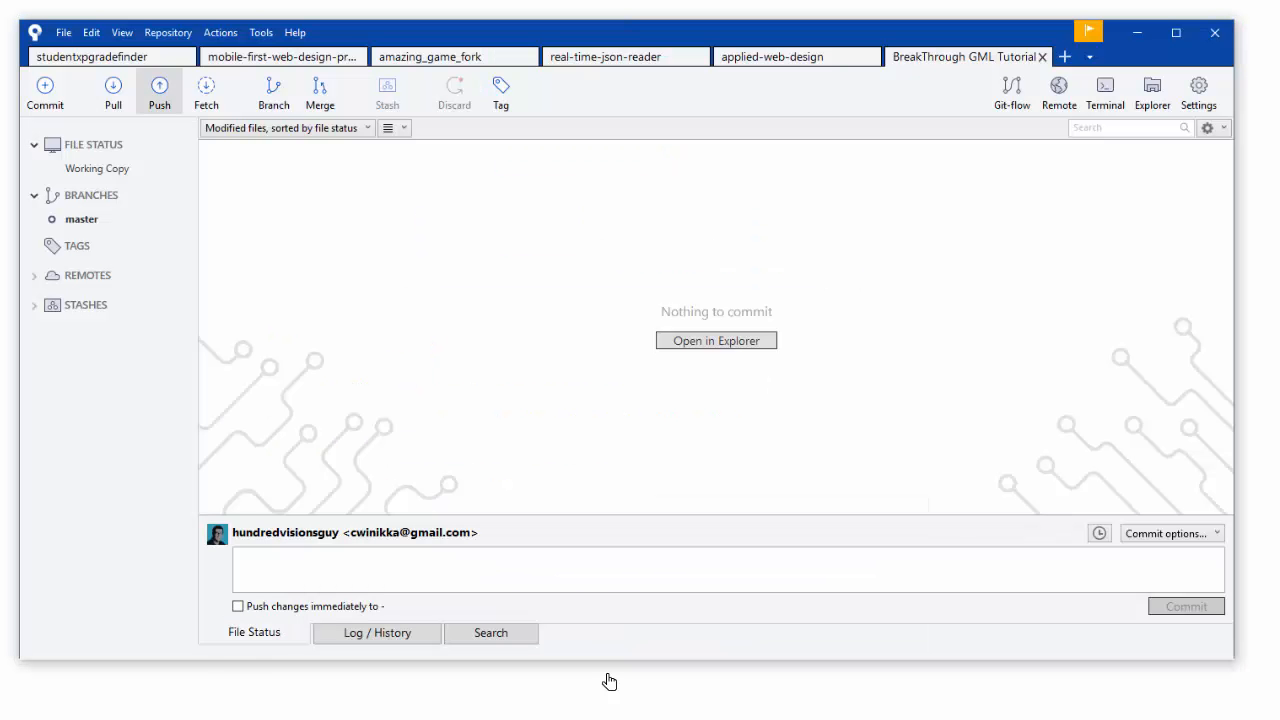
- Try to push the local master branch to master on the breakthrough remote, and dismiss the SSH authentication dialogs
left_click(159, 93)
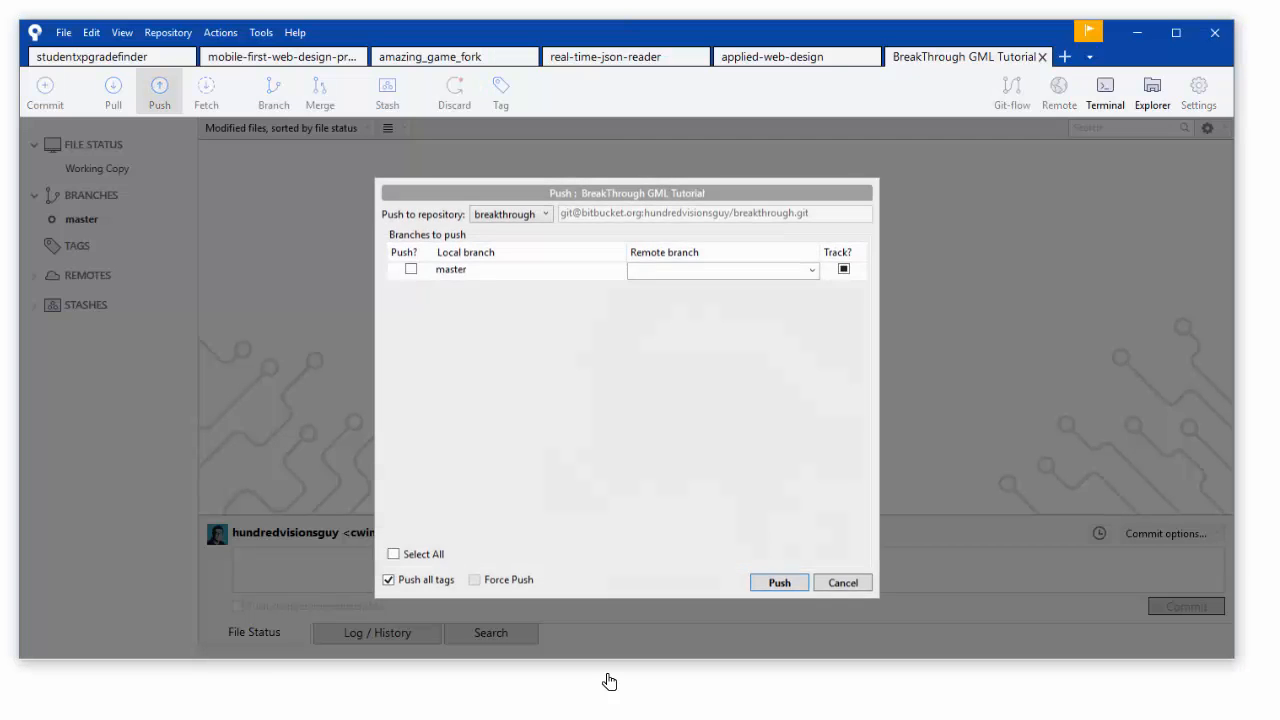
left_click(411, 269)
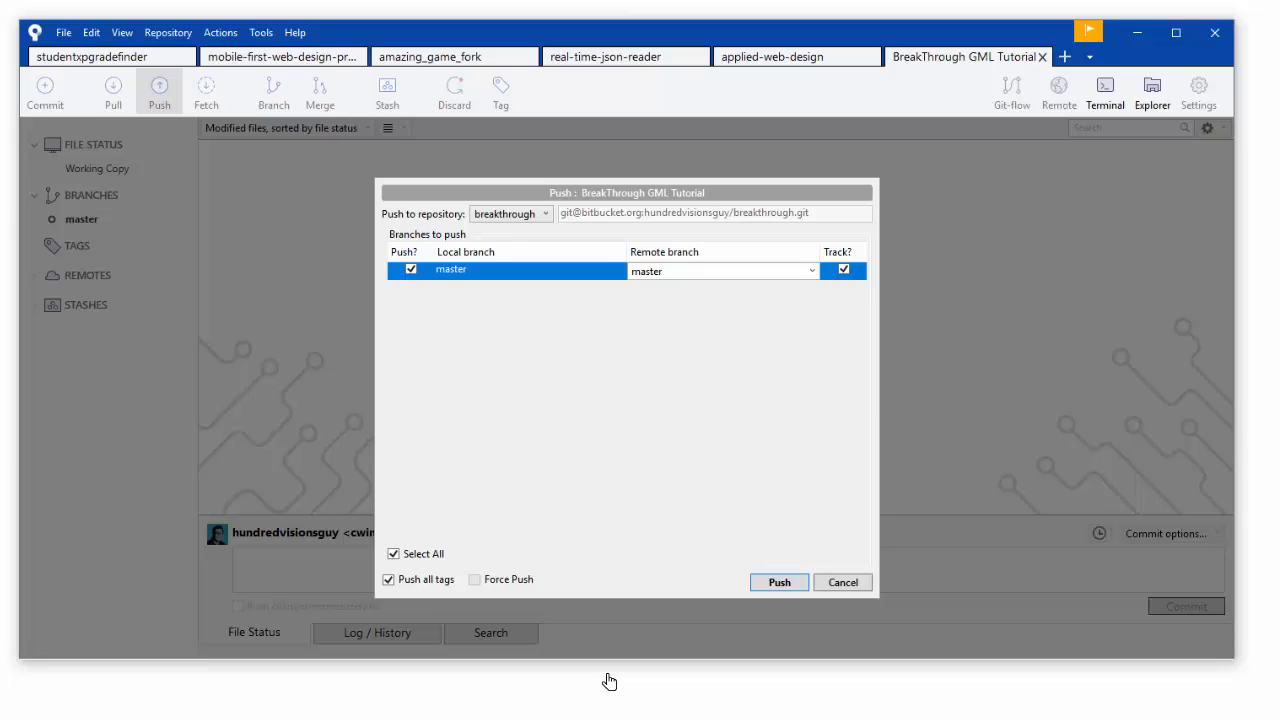
key("Return")
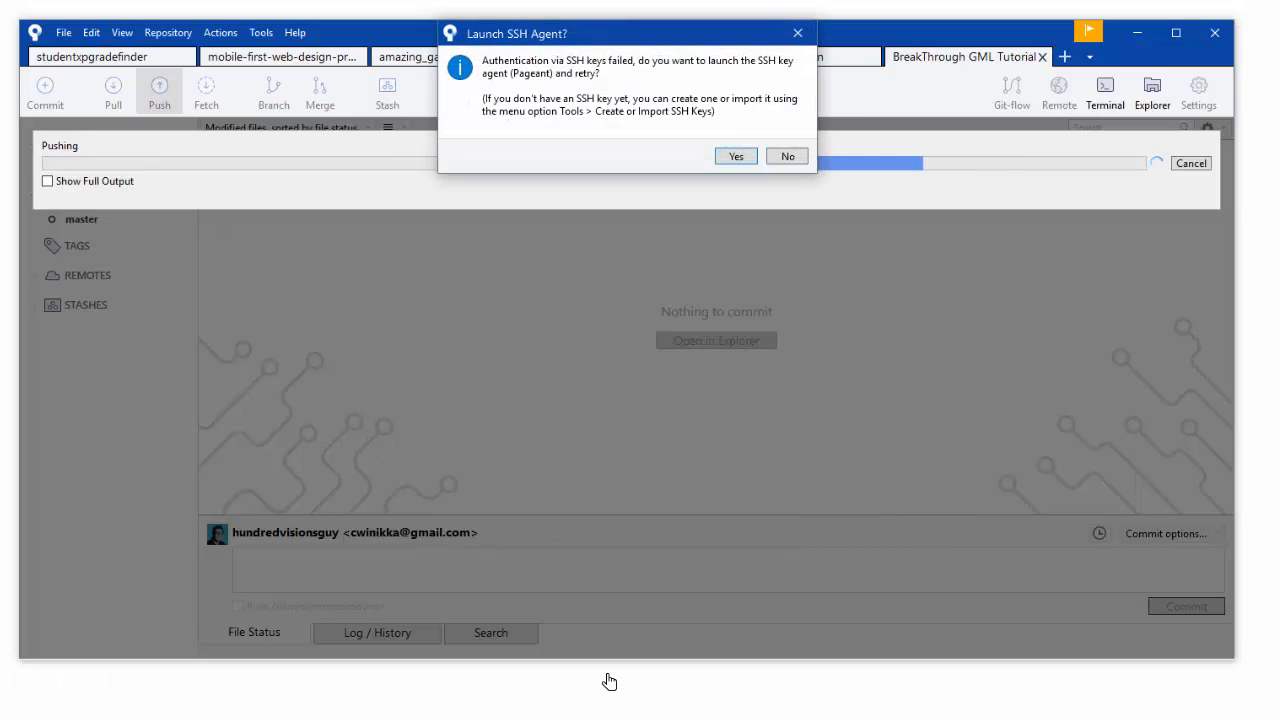
key("Tab")
key("Return")
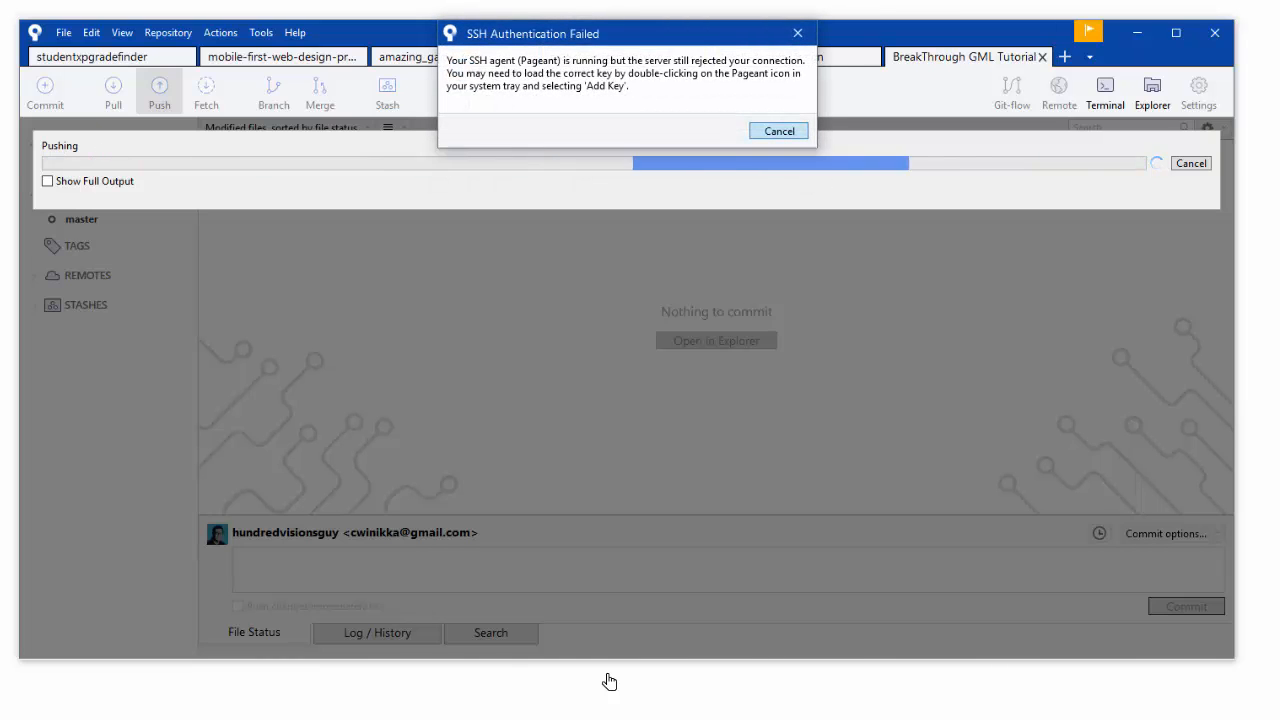
key("Return")
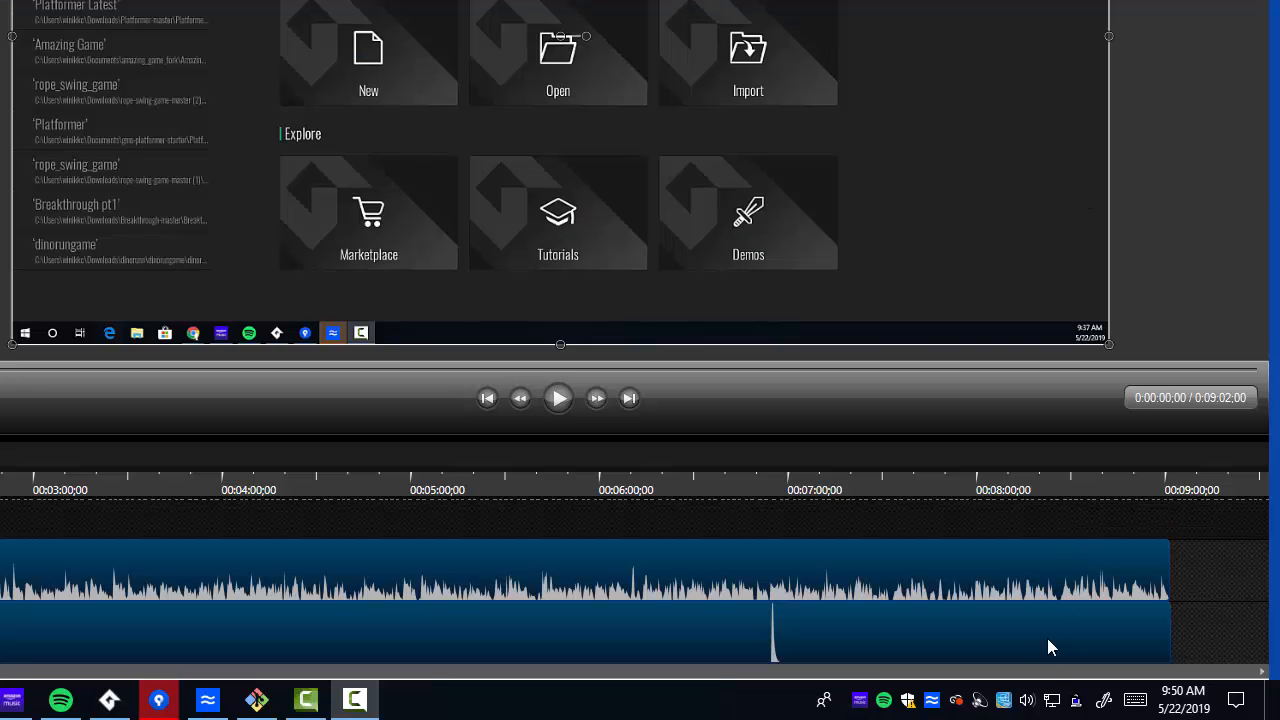
- Open Pageant's key list, start adding a key, and browse to the .ssh folder in the user's home directory
double_click(1076, 705)
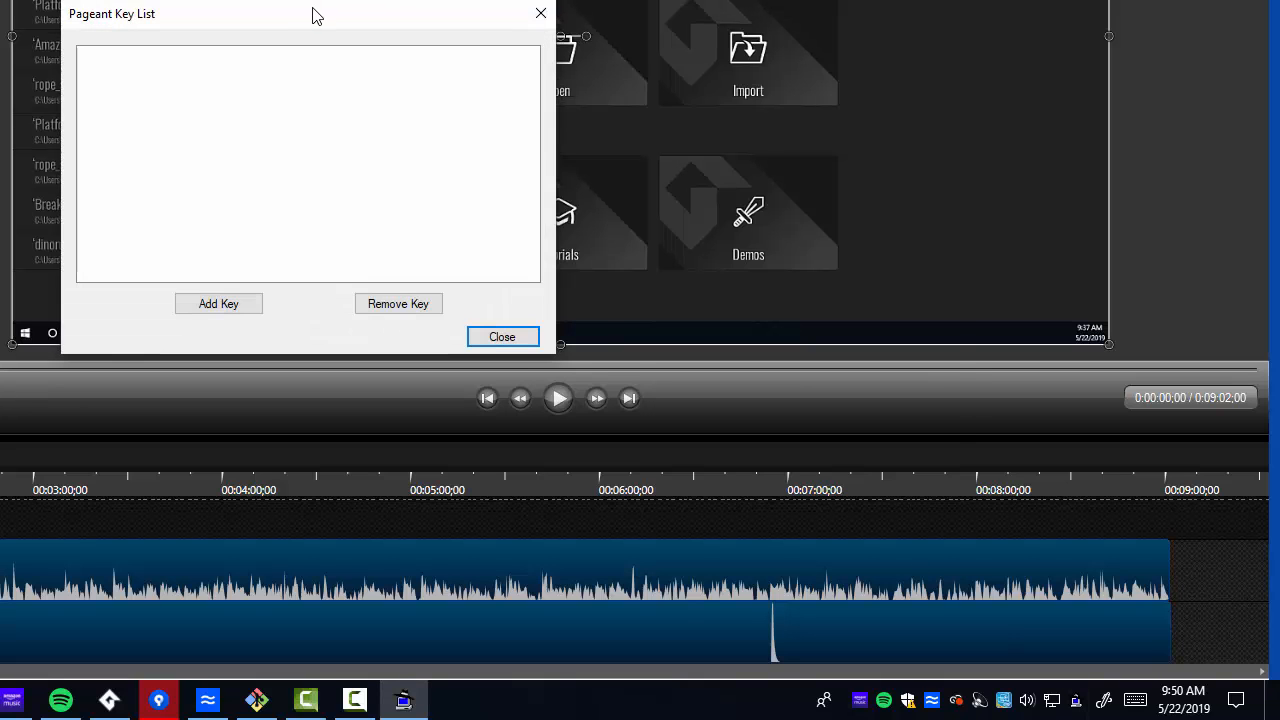
left_click_drag(314, 17, 734, 73)
left_click(648, 363)
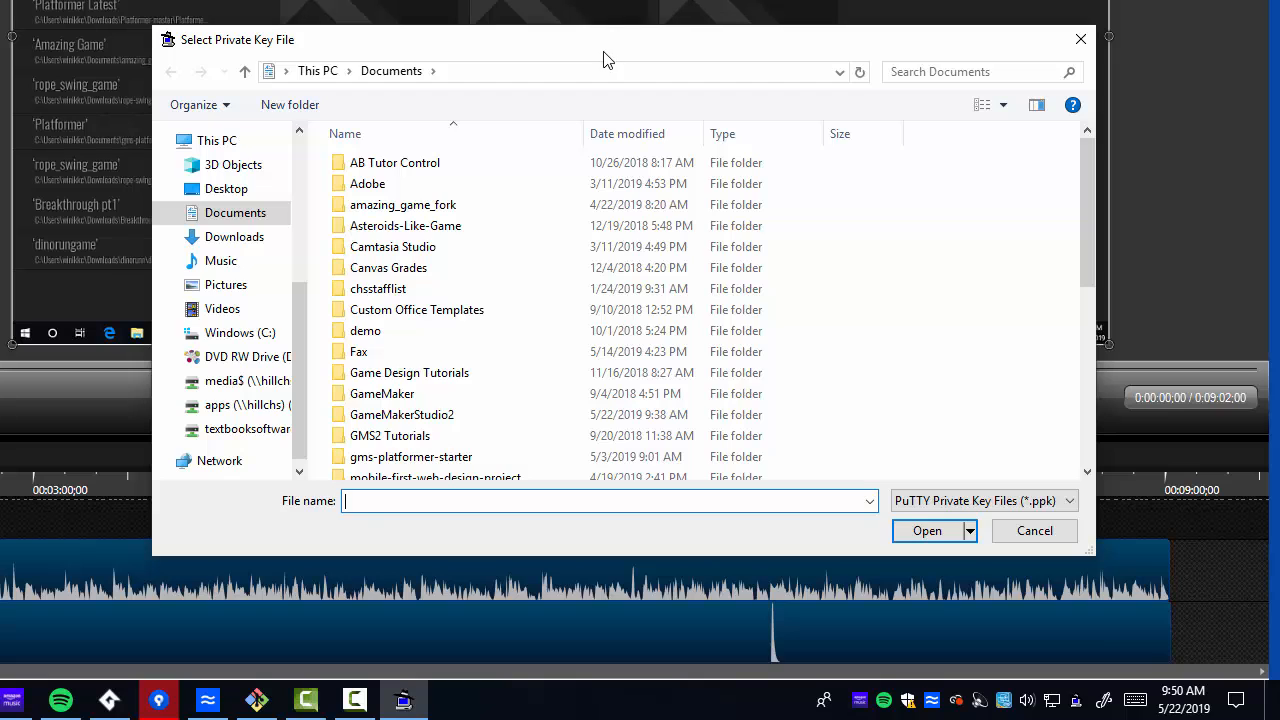
left_click_drag(607, 55, 671, 138)
left_click_drag(707, 361, 647, 95)
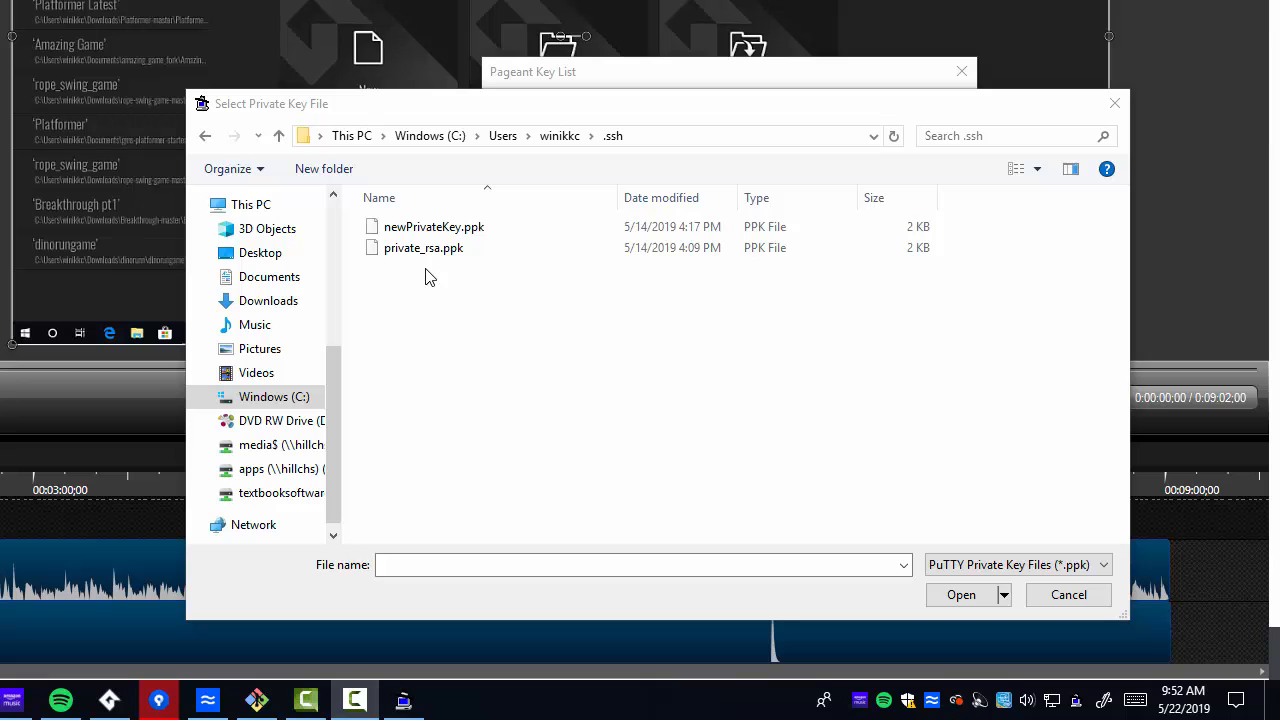
- Load newPrivateKey.ppk into Pageant by entering the key's passphrase, and close the key list
left_click(406, 228)
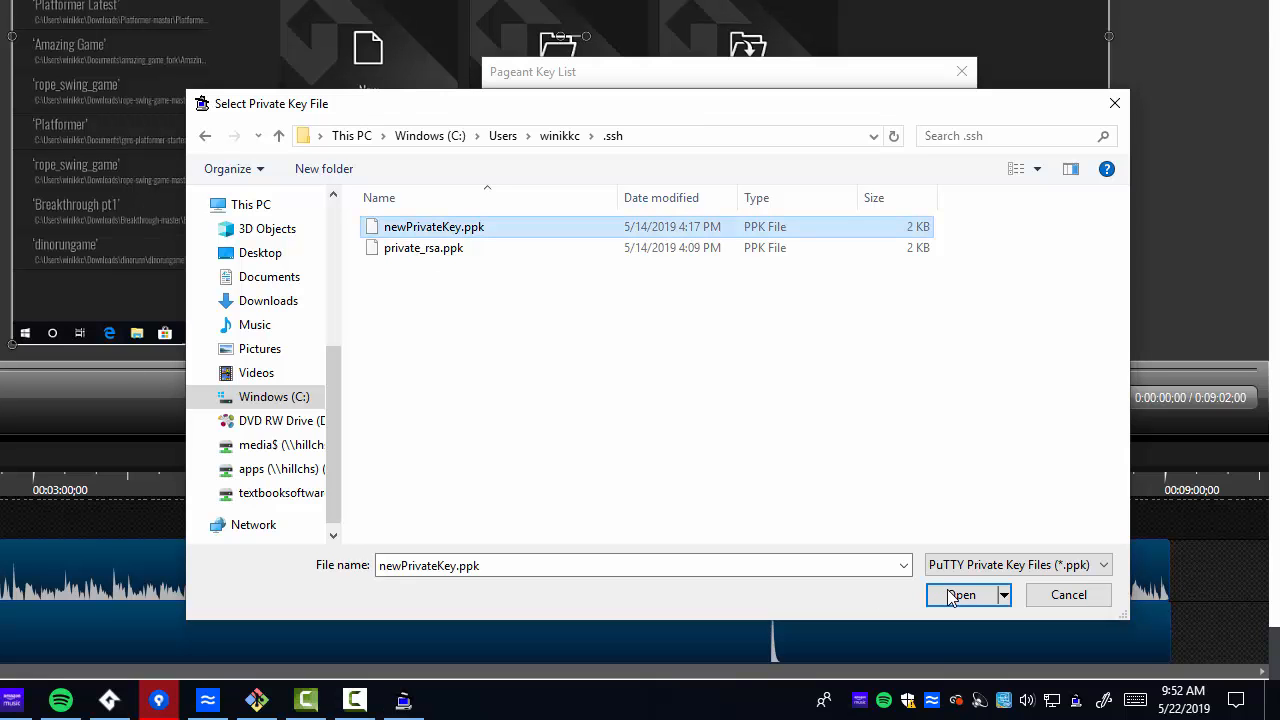
left_click(950, 593)
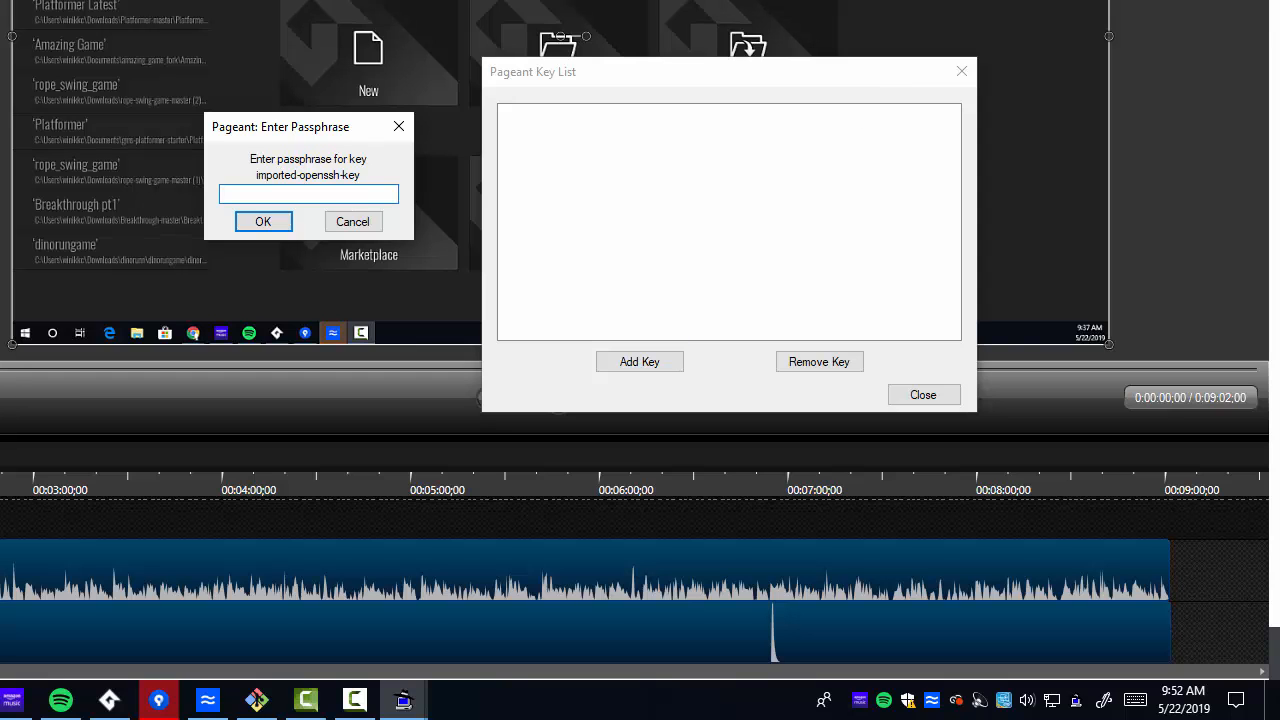
key("ctrl+v")
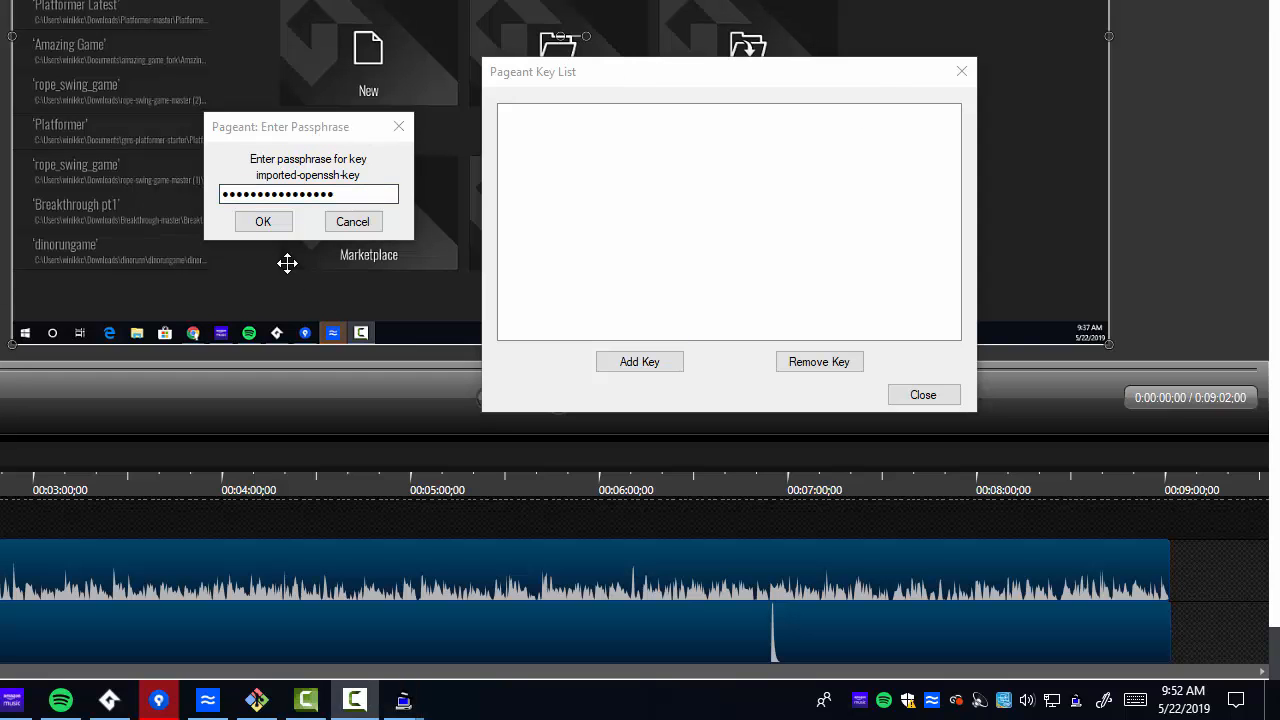
left_click(262, 221)
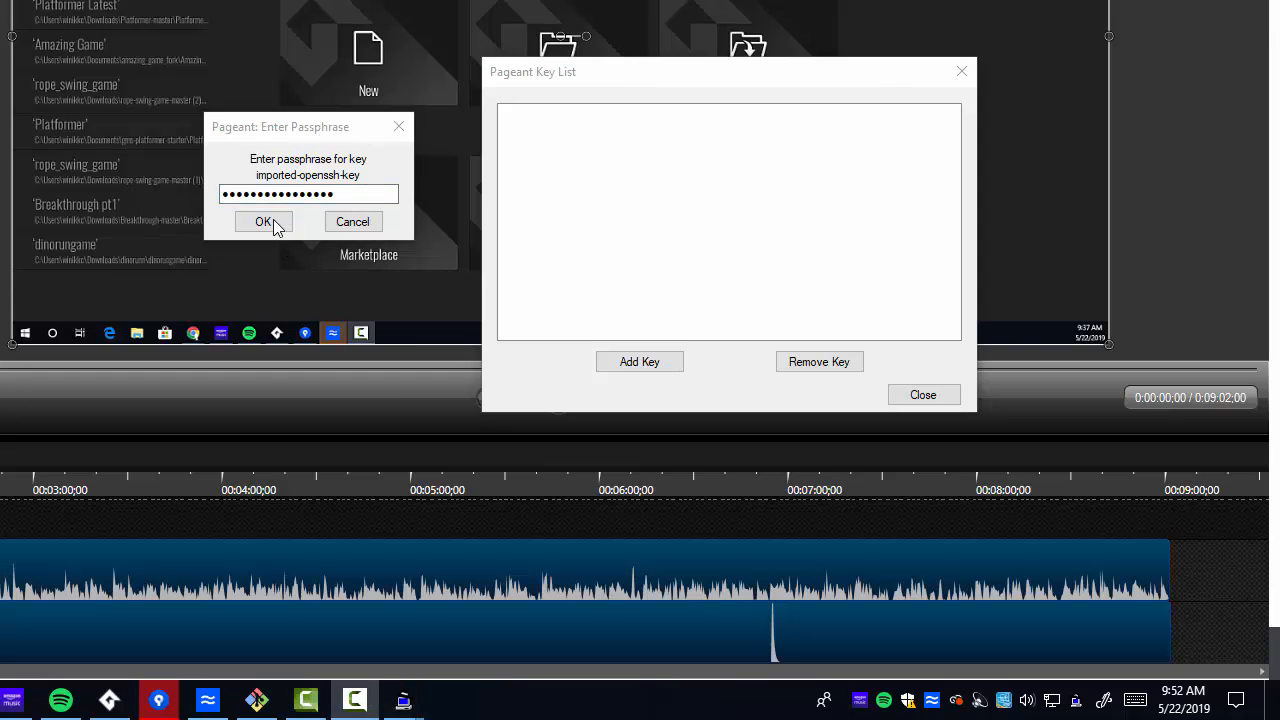
left_click(661, 368)
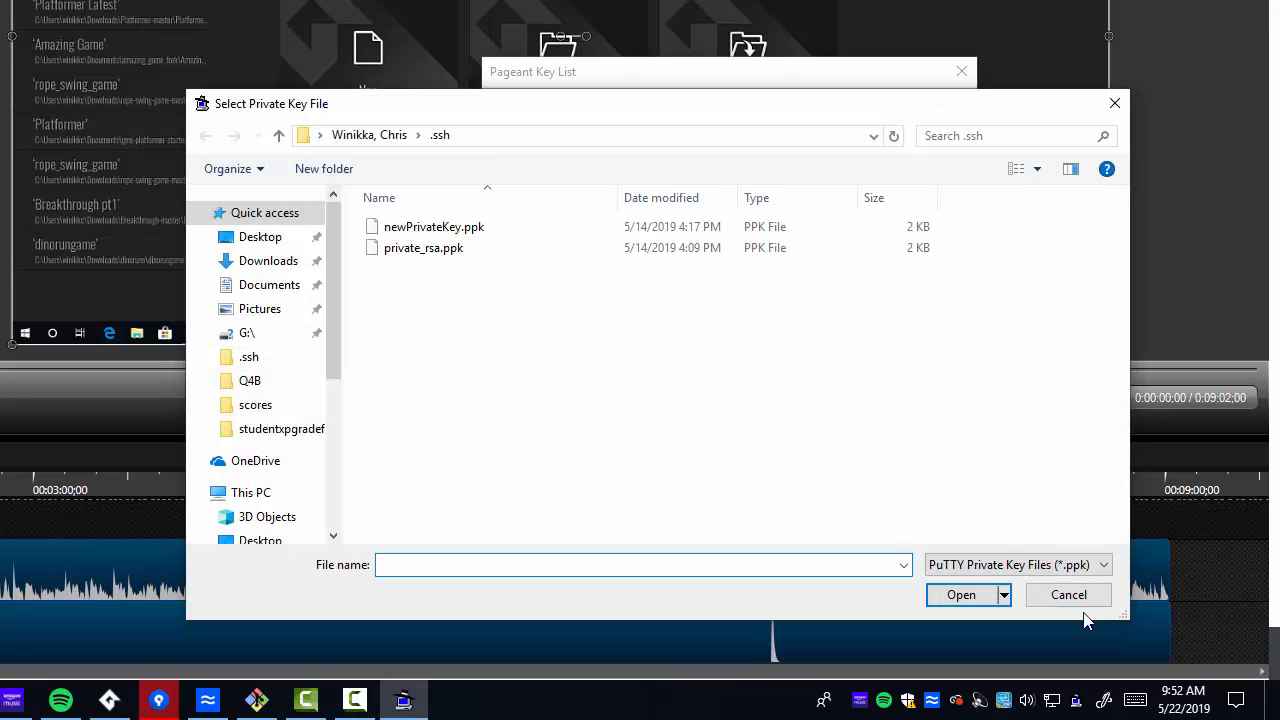
left_click(1075, 598)
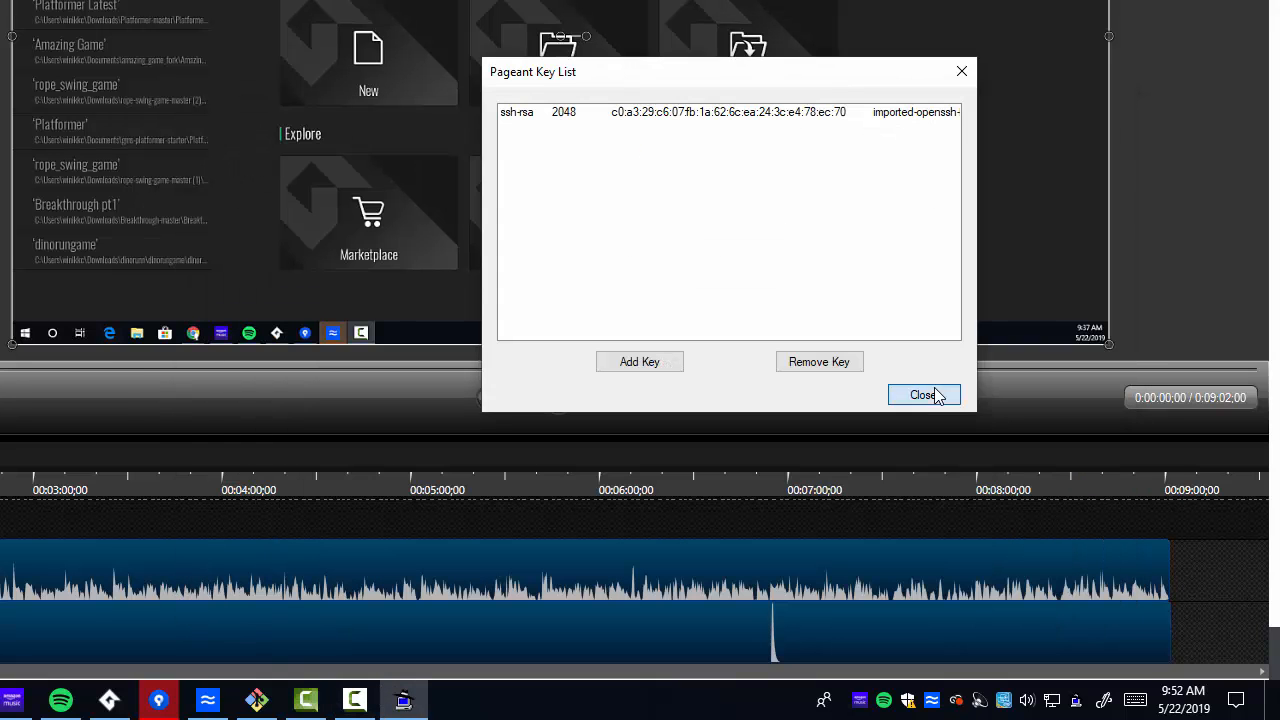
left_click(936, 394)
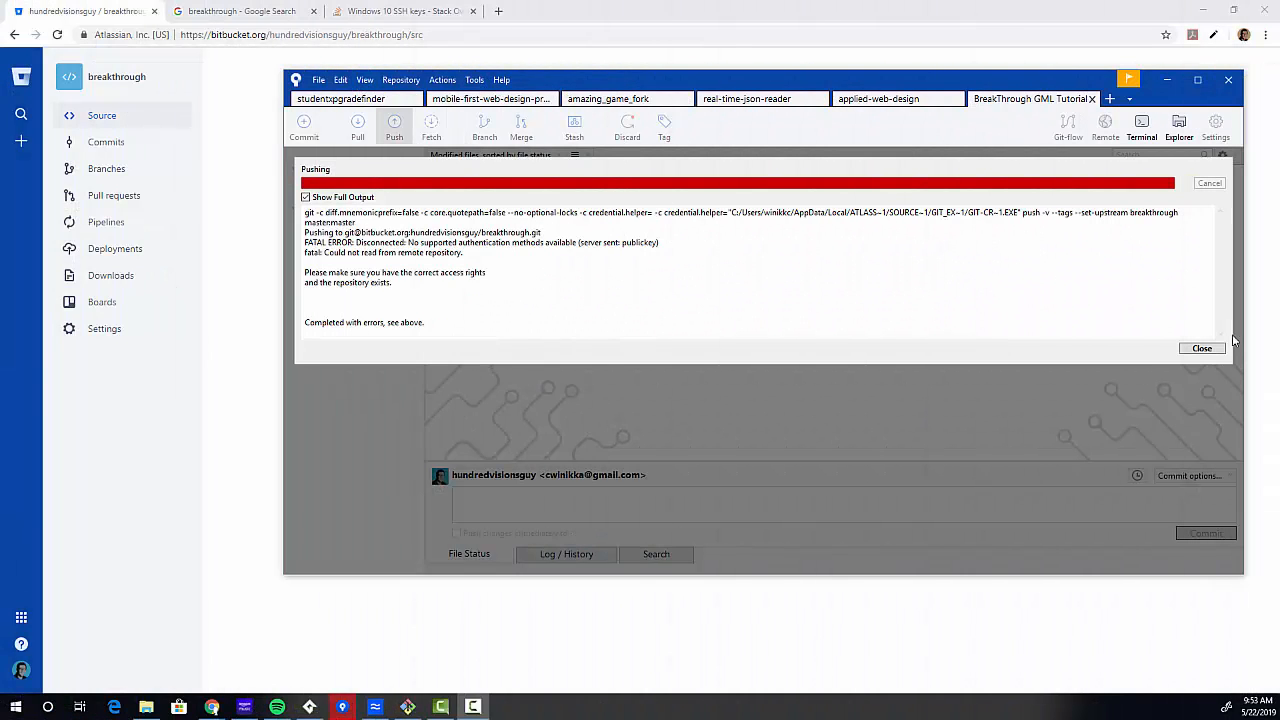
- Retry pushing the master branch to the breakthrough remote in Sourcetree, and reload the Bitbucket repository page to check the files
left_click(1203, 349)
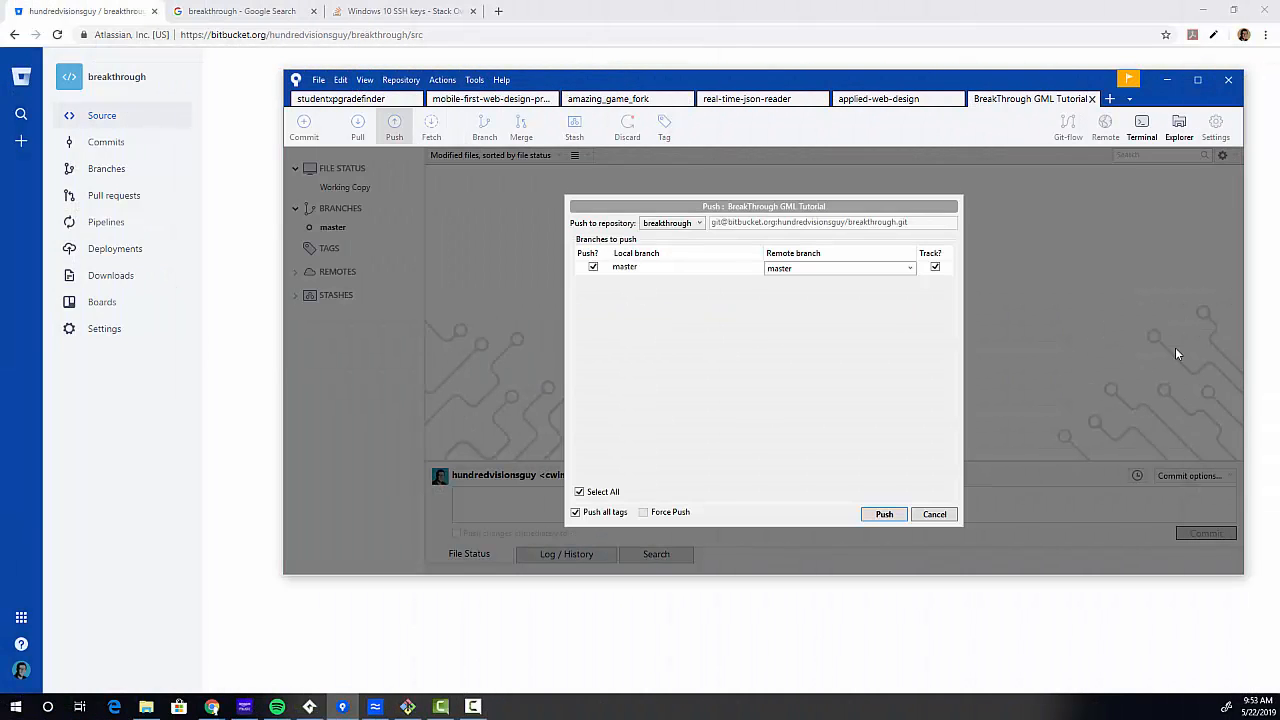
left_click(886, 513)
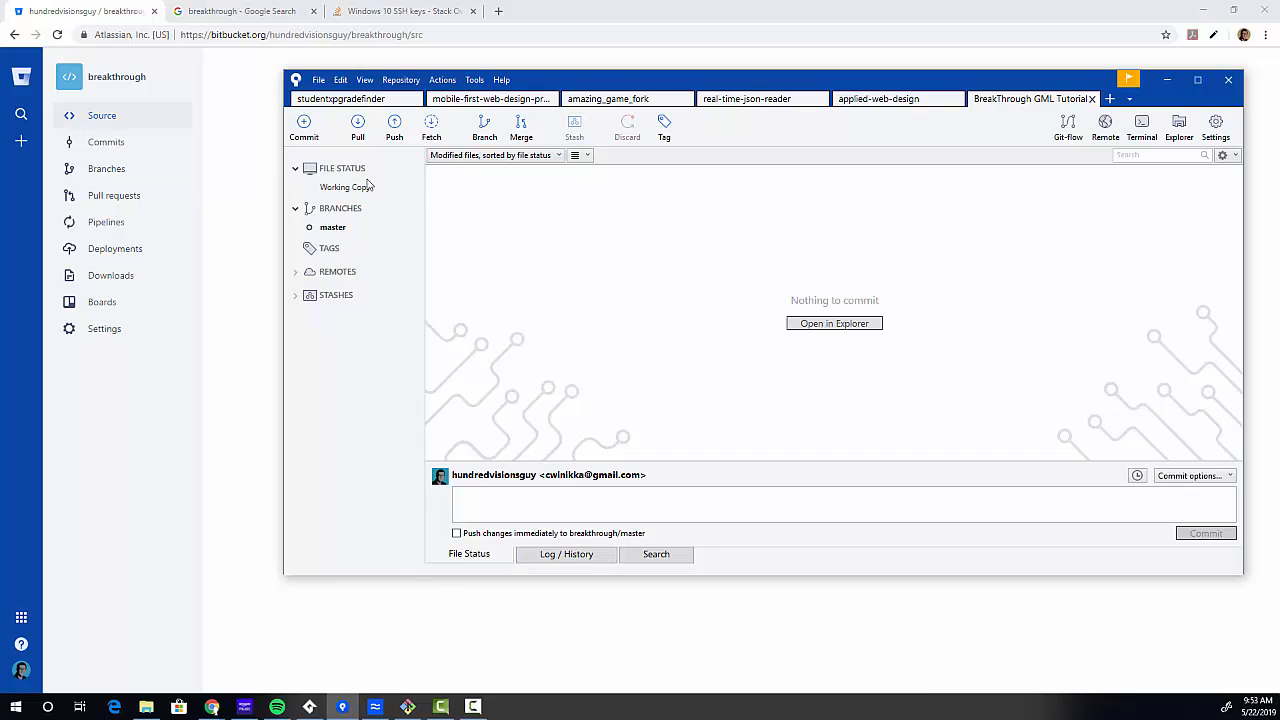
left_click(253, 217)
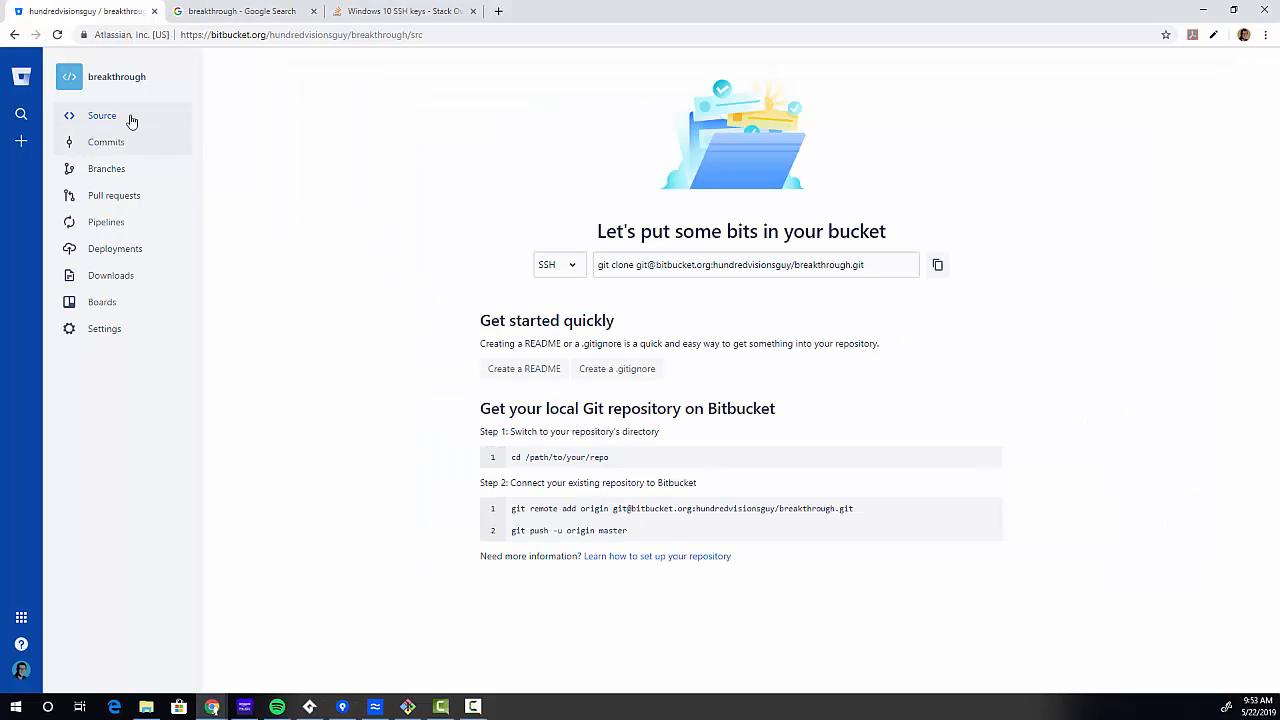
left_click(56, 35)
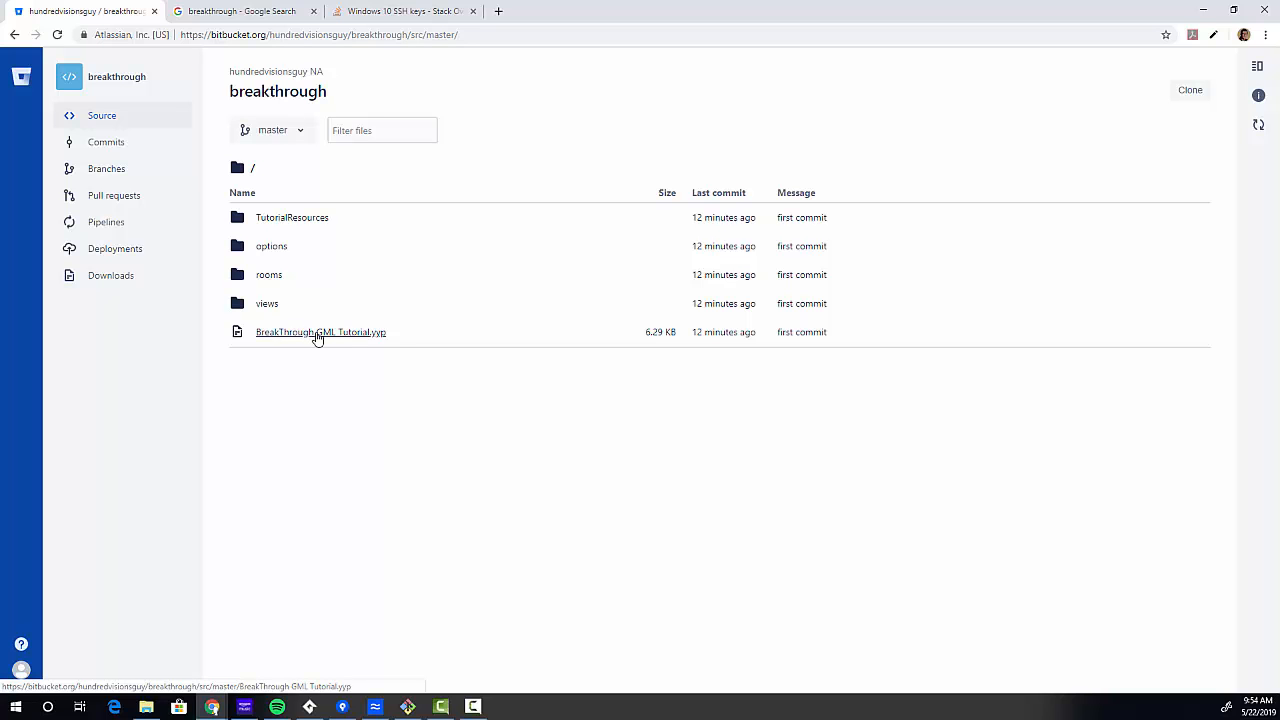
- Return to Sourcetree and create a new branch named "dev" from the working copy parent, checking it out
left_click(1203, 9)
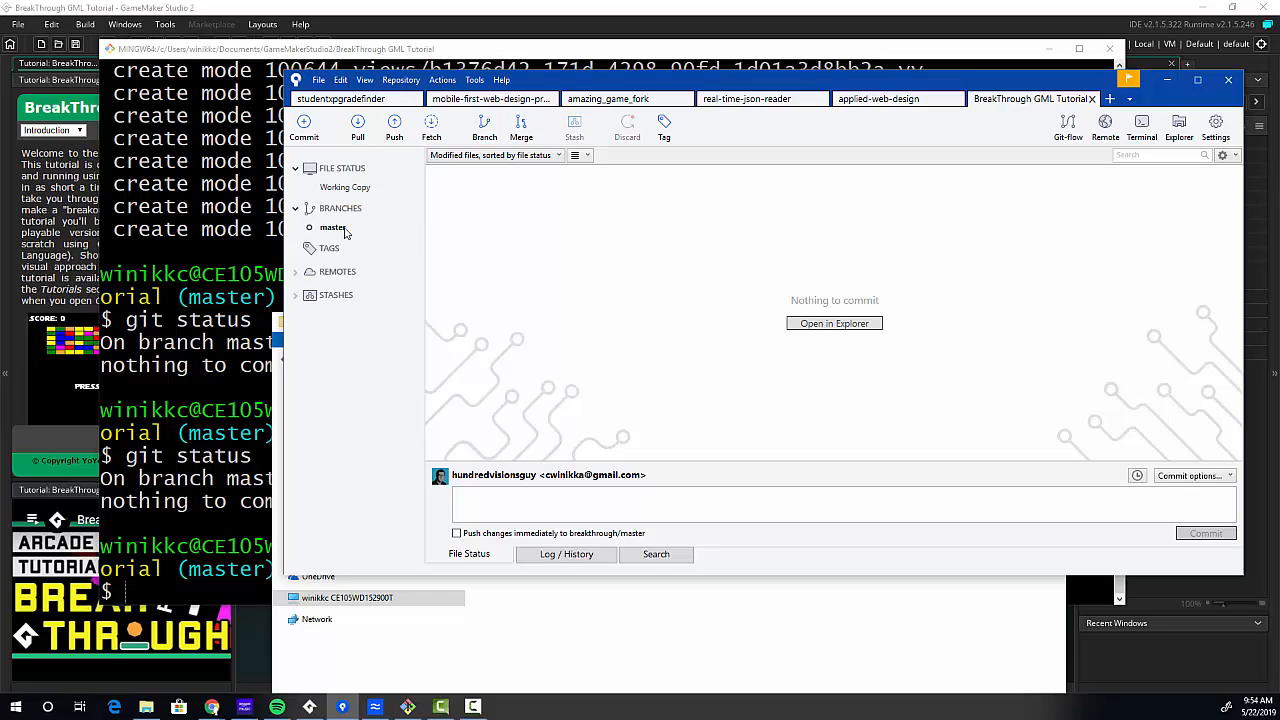
left_click(484, 128)
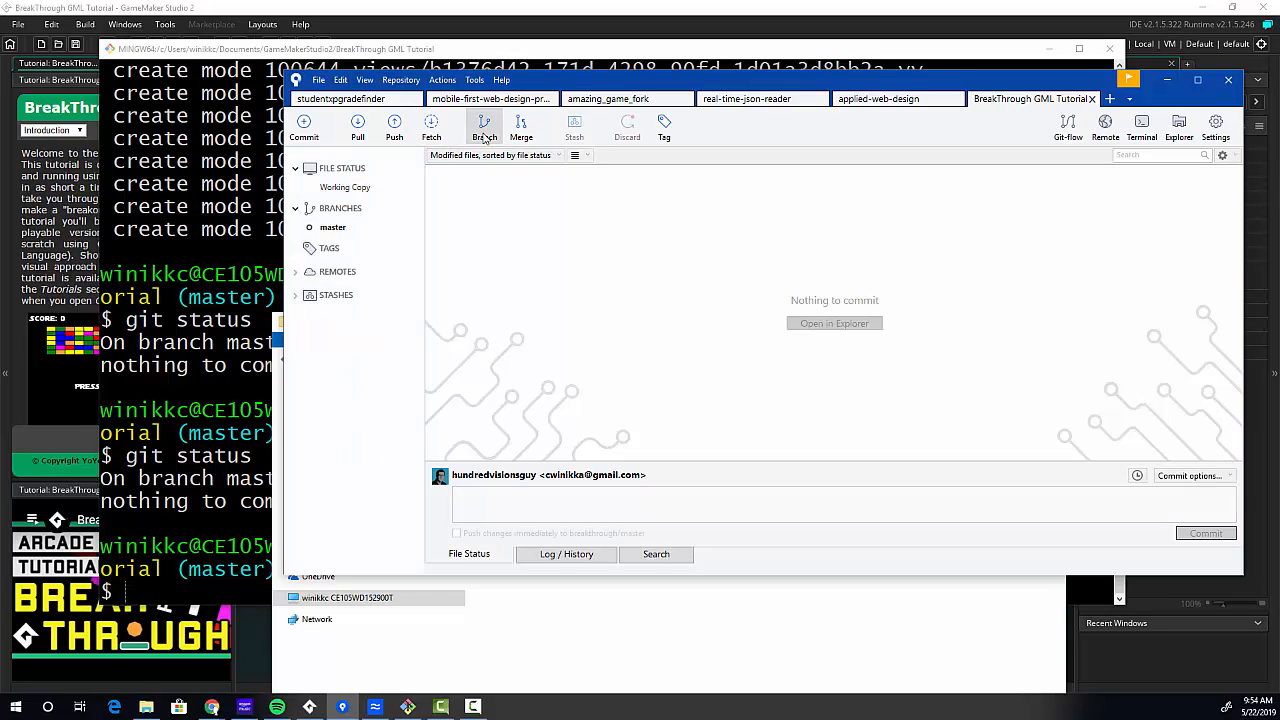
type("dev")
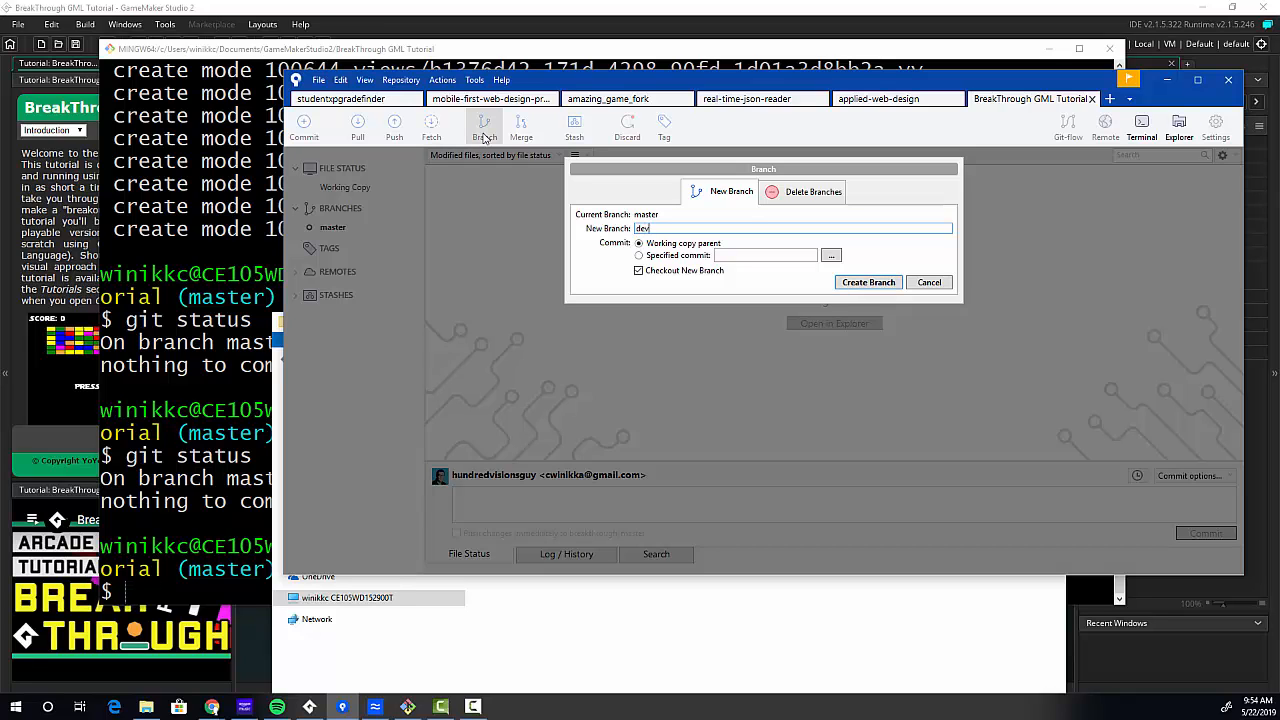
key("Return")
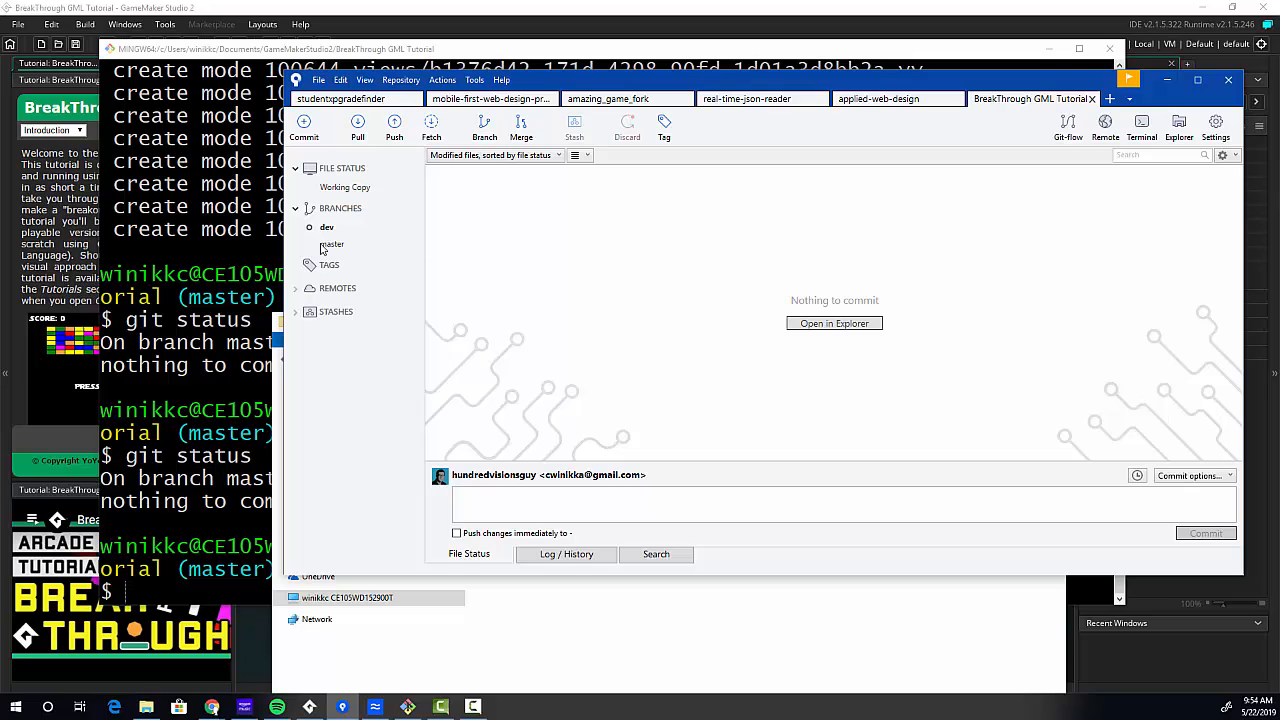
- Push the dev branch to the breakthrough remote, leaving the master branch out of the push
left_click(334, 246)
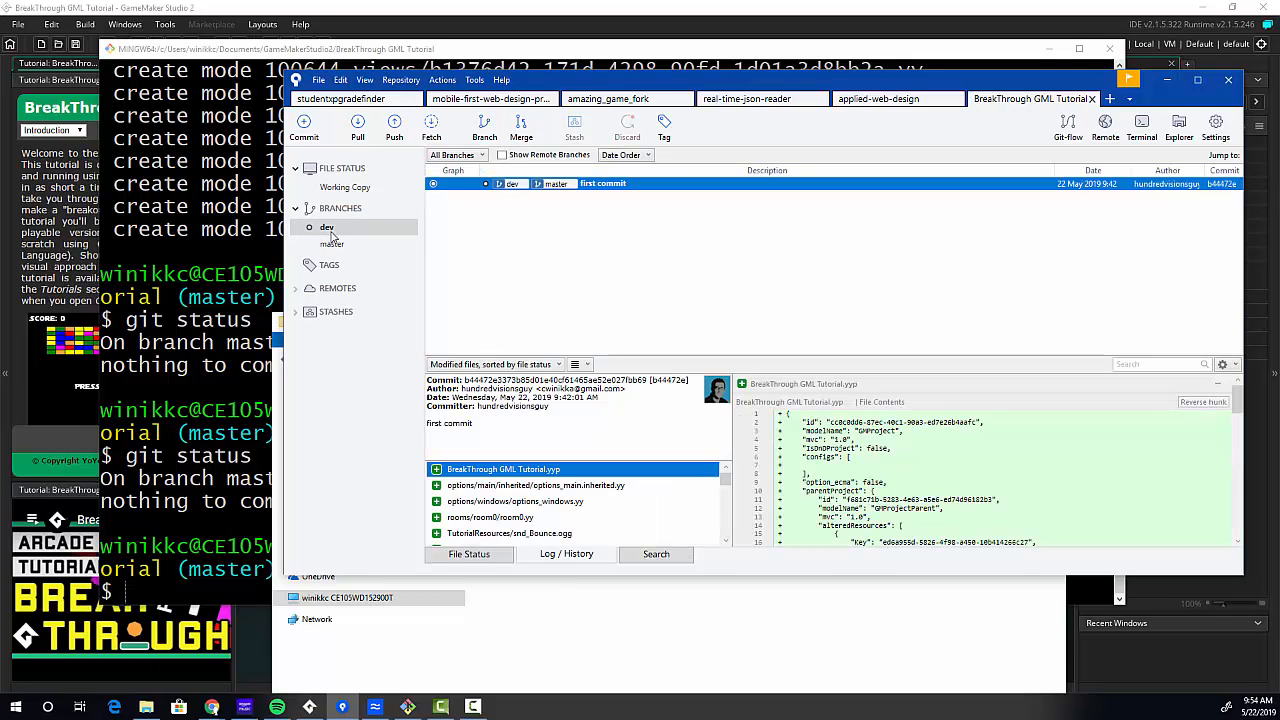
left_click(394, 128)
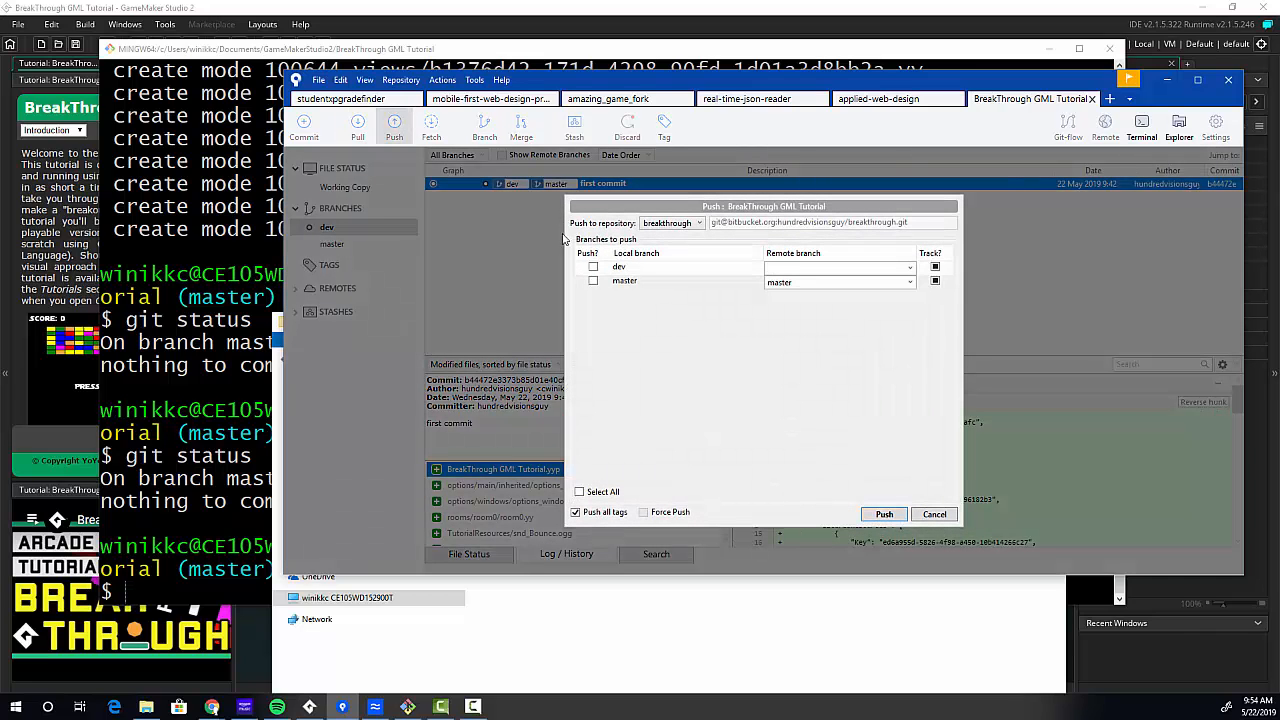
left_click(594, 268)
left_click(884, 514)
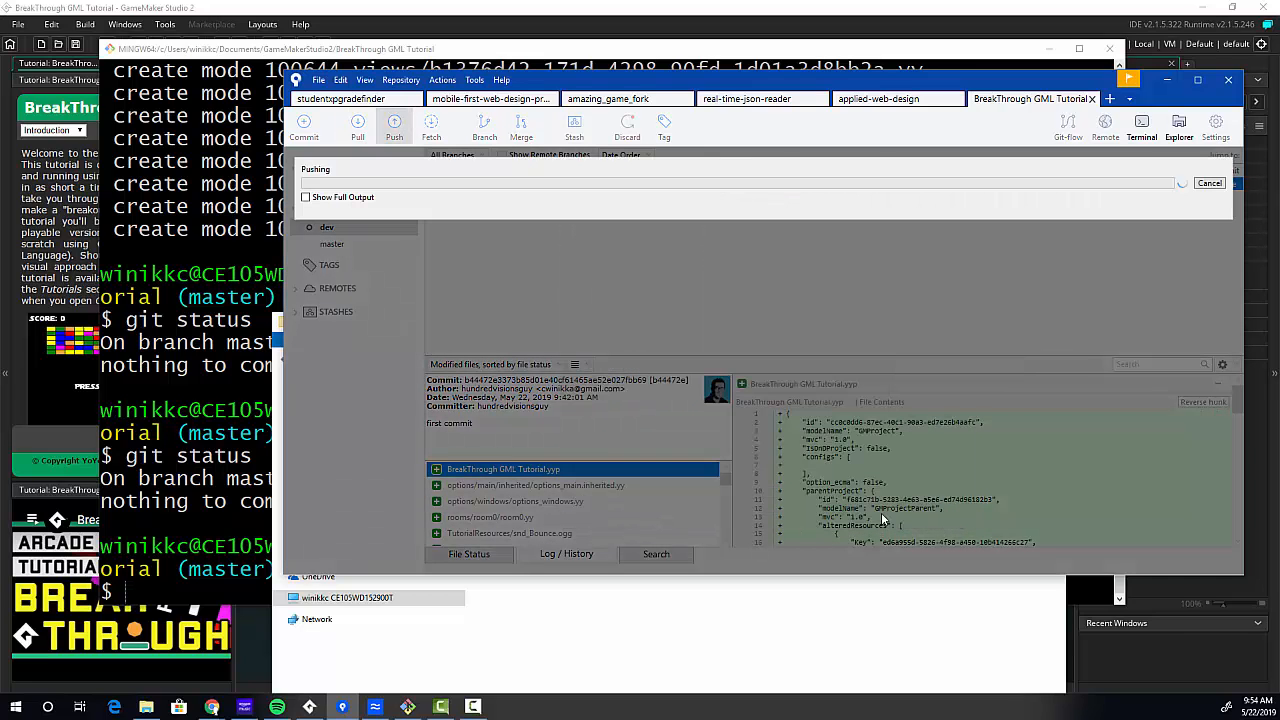